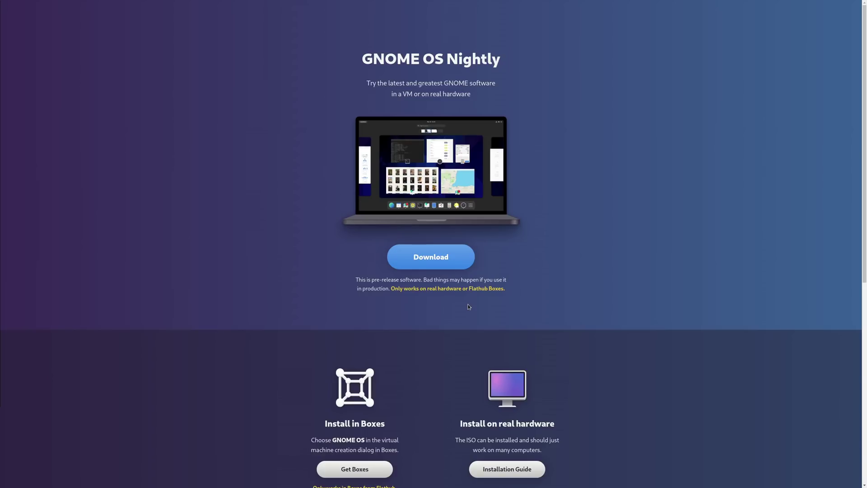
Step: Start a new Boxes VM from the detected GNOME OS Nightly source, reaching its 2.9 GiB/21.5 GB review
scroll(454, 349, down, 2)
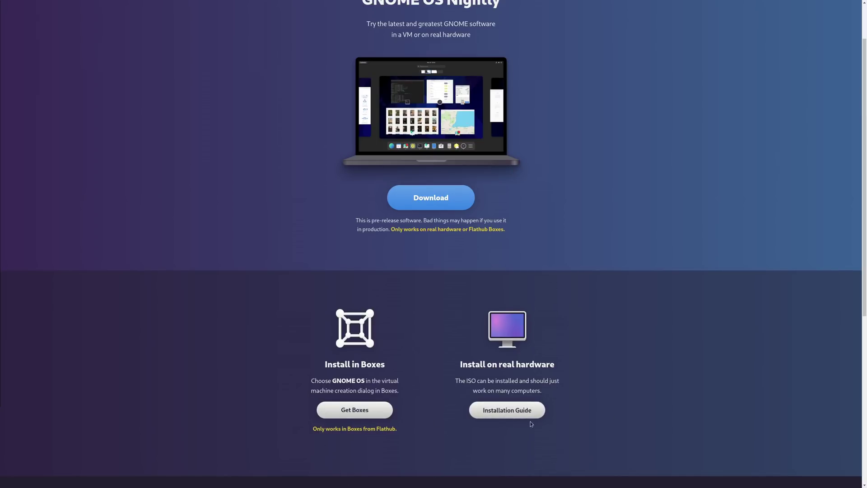
scroll(456, 382, up, 1)
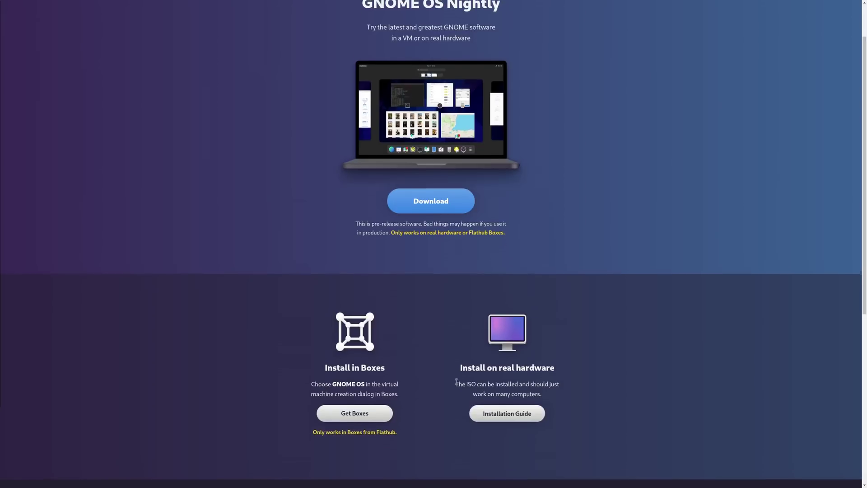
scroll(456, 382, up, 2)
scroll(441, 358, down, 10)
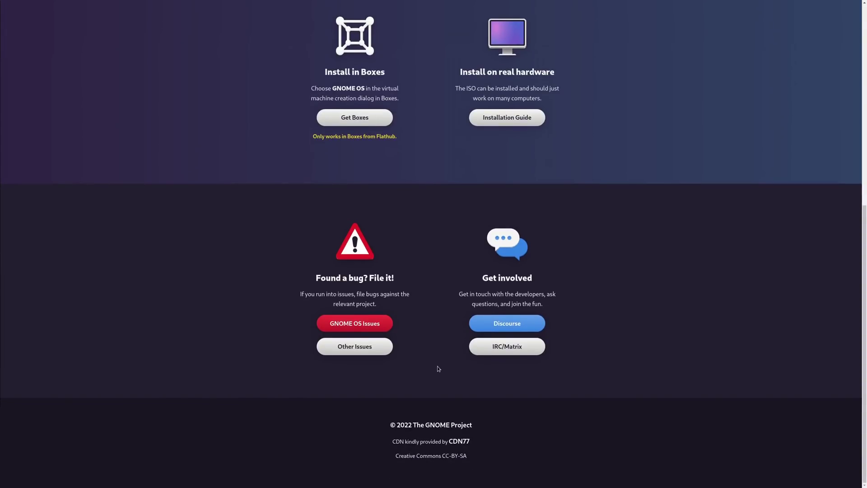
scroll(438, 368, up, 10)
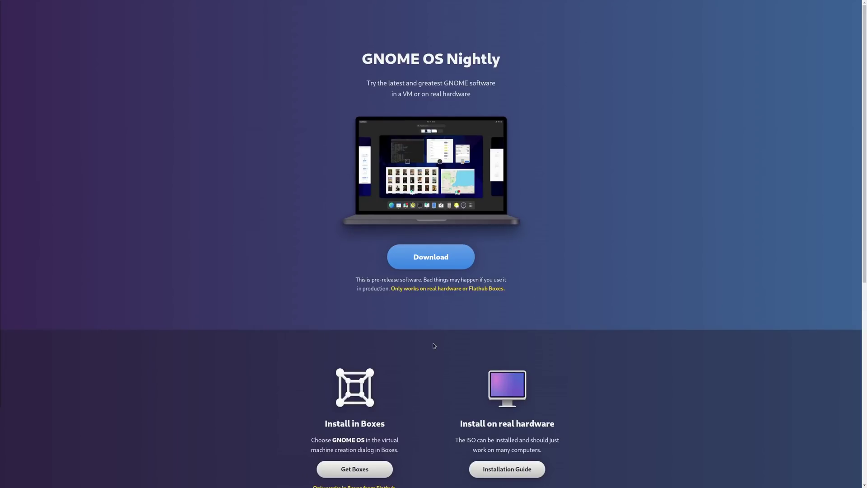
key(alt+Tab)
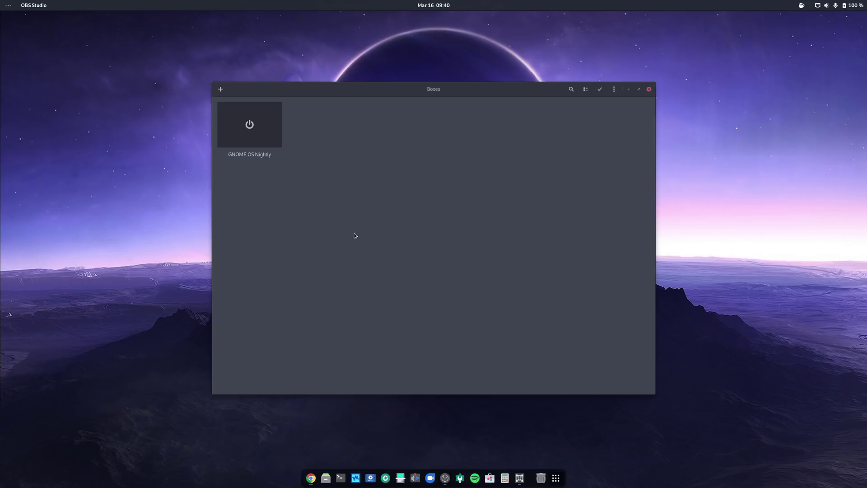
click(220, 89)
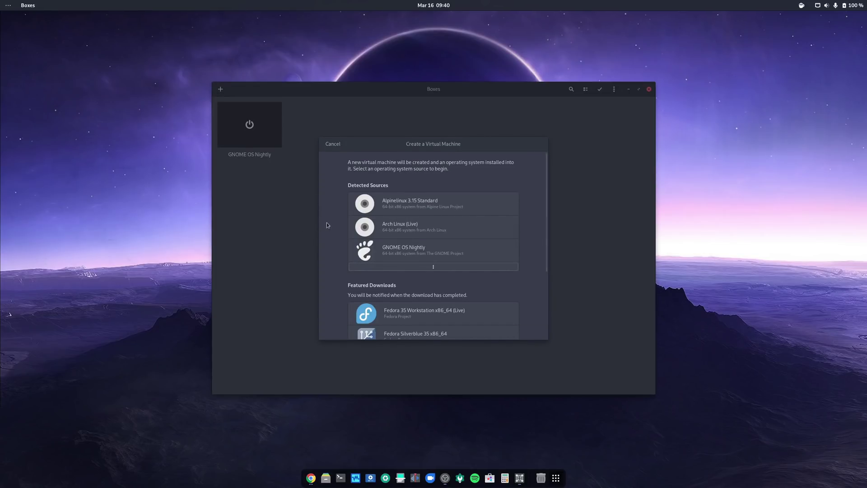
click(429, 254)
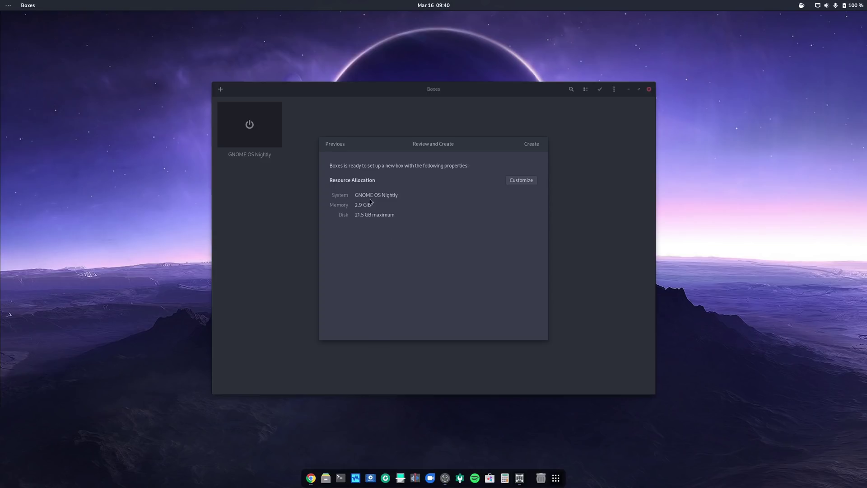
Step: Check the 2.9 GB memory and 21.5 GB disk under Customize, then create the GNOME OS Nightly box
click(517, 184)
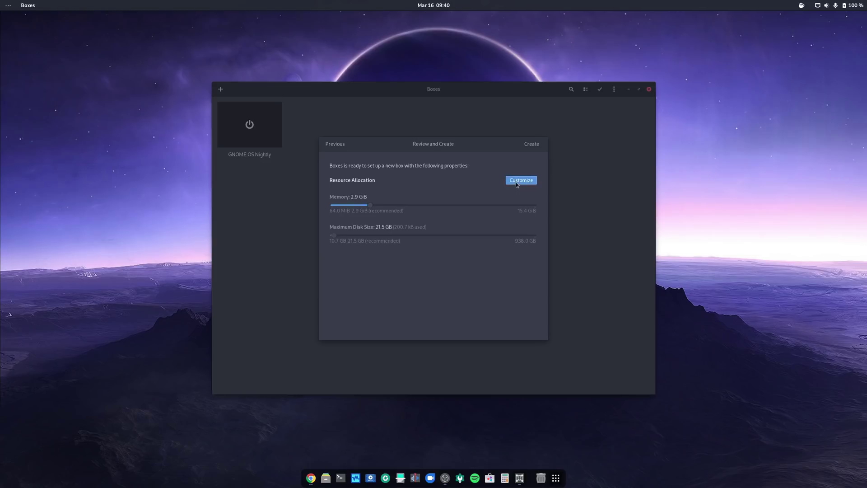
click(531, 144)
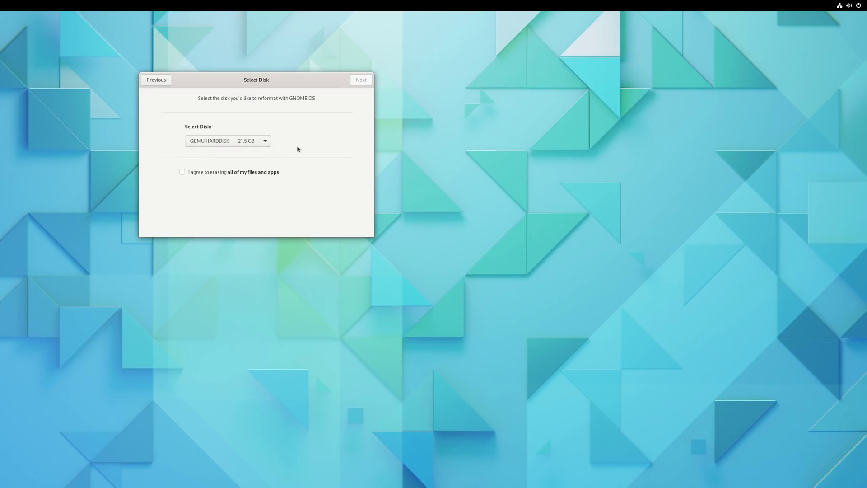
Step: Select the 21.5 GB QEMU HARDDISK, agree to erasing it, and reformat it with GNOME OS
click(265, 142)
click(265, 142)
click(199, 175)
click(362, 80)
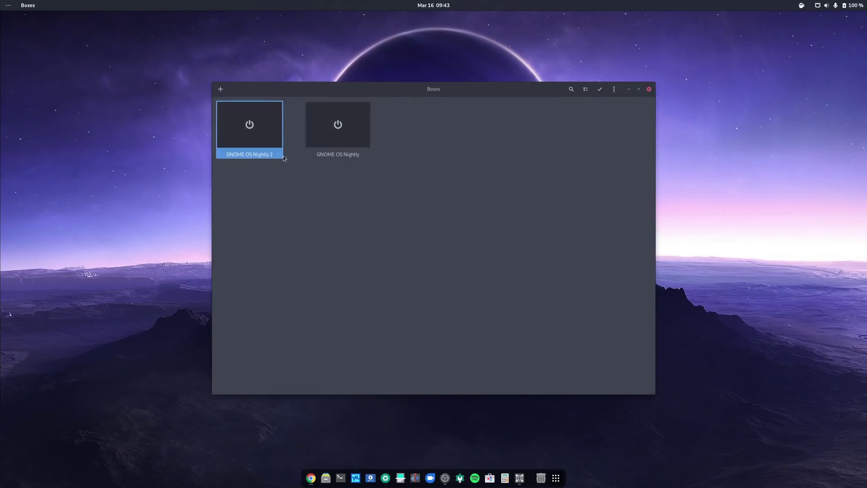
Step: Launch the GNOME OS Nightly 2 box so it boots into the Welcome setup
click(250, 129)
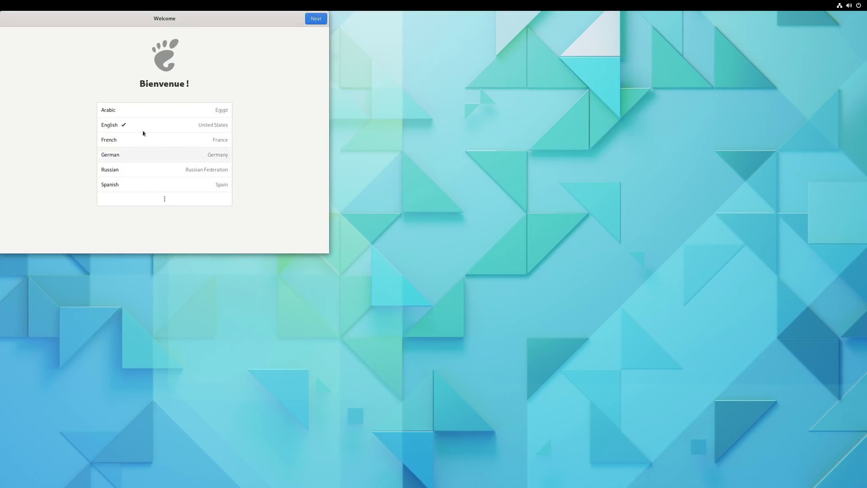
Step: Keep English and choose the German (Switzerland, no dead keys) keyboard layout via search 'swit'
click(122, 128)
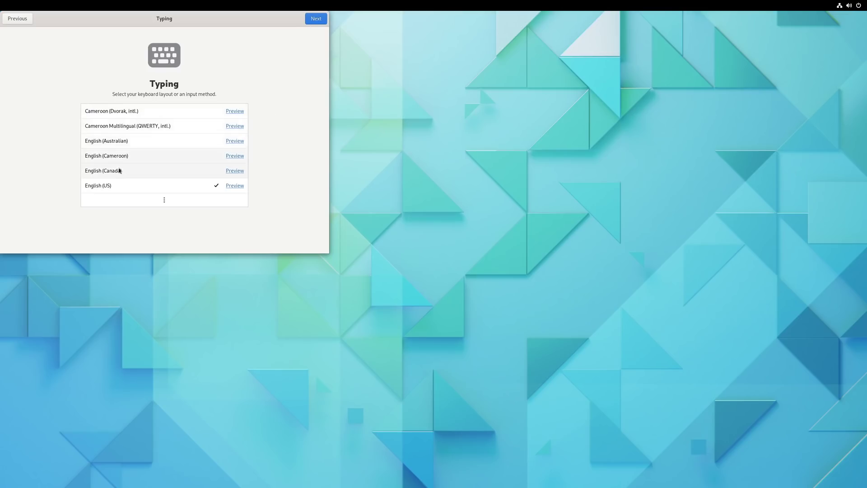
click(165, 200)
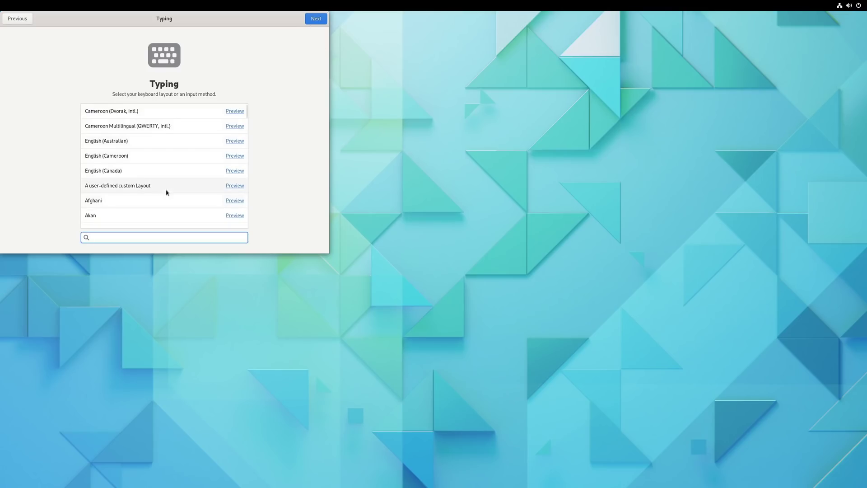
text(swit)
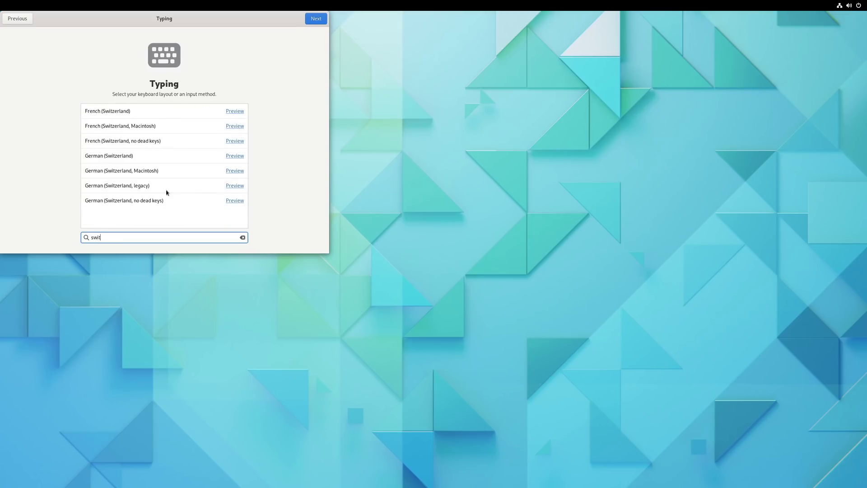
click(141, 201)
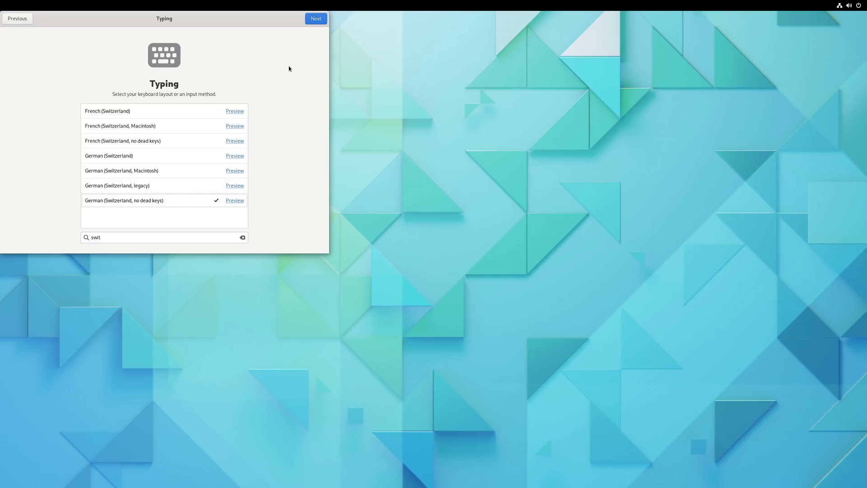
Step: Pass the privacy page, set the time zone to Basel, Switzerland, and skip online accounts
click(315, 19)
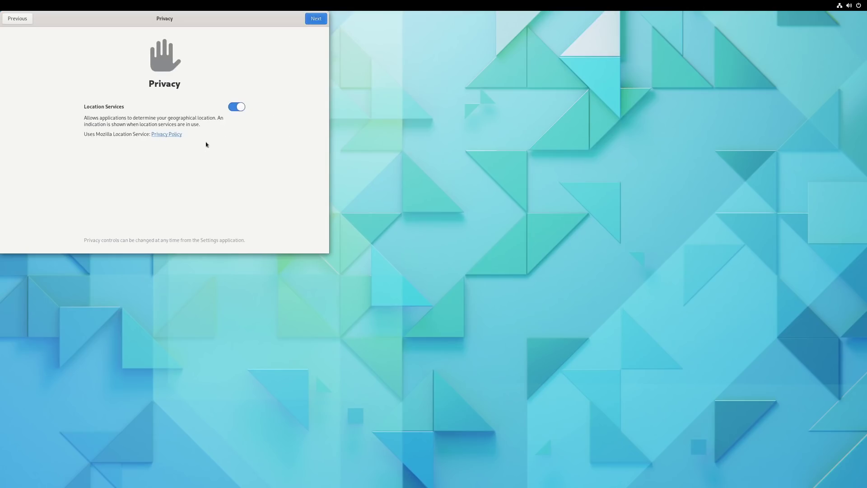
click(316, 19)
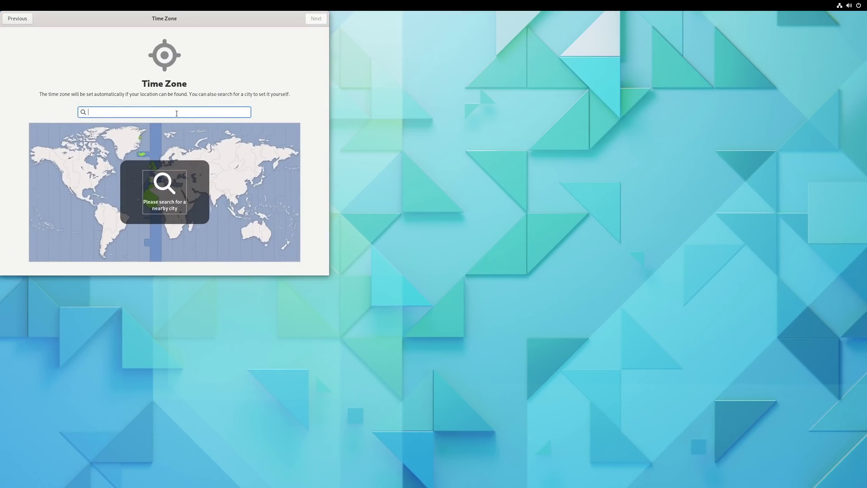
text(Basel, Switzerland)
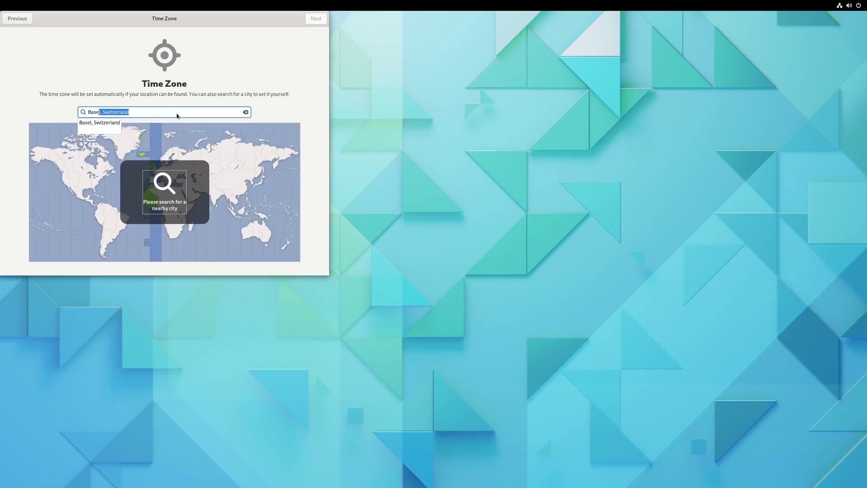
click(100, 123)
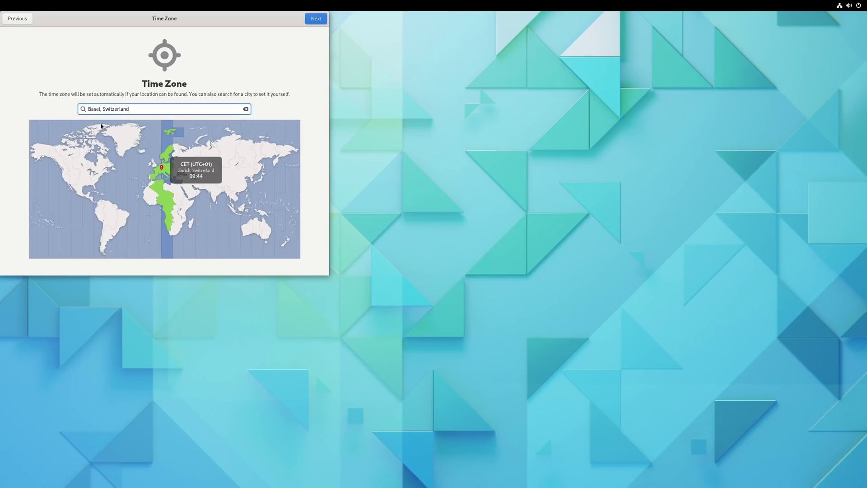
click(316, 18)
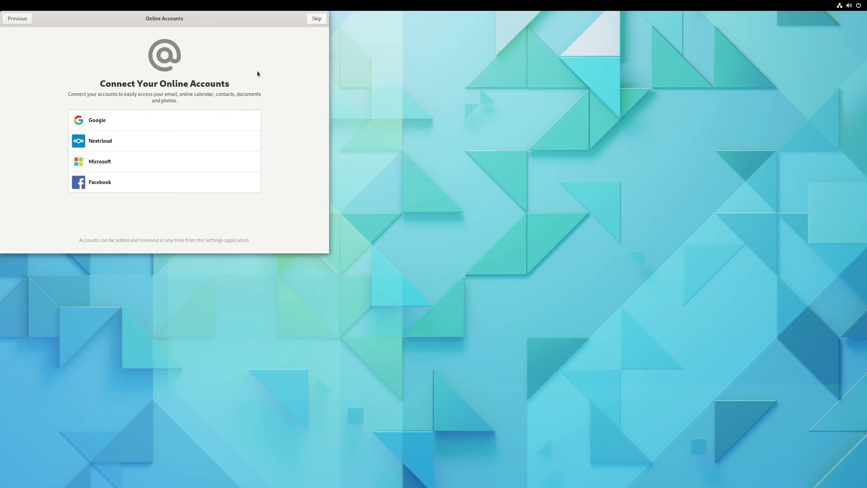
click(316, 19)
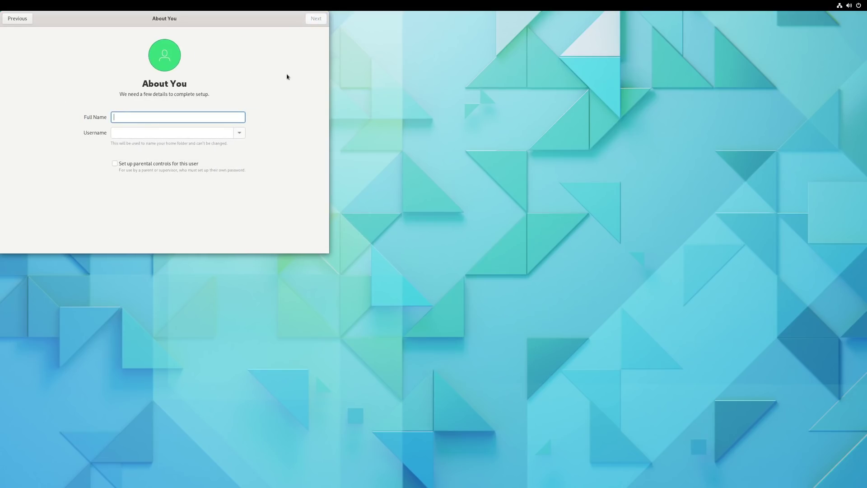
Step: Enter the user's full name, keep the suggested username, and continue
text(Ermanno)
key(Tab)
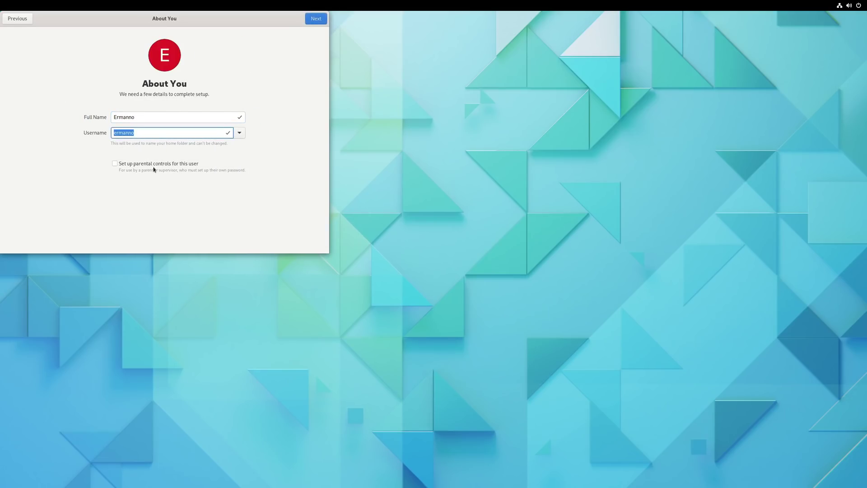
click(316, 19)
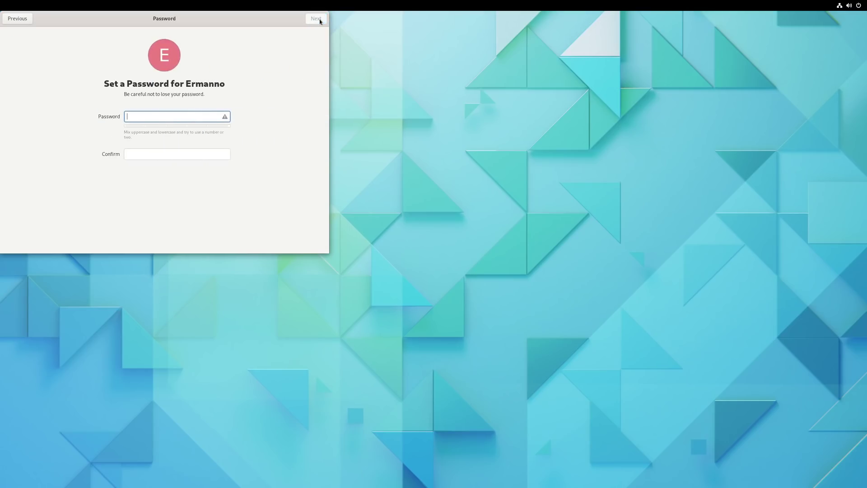
Step: Enter and confirm the account password to finish the setup
text(*********)
key(Tab)
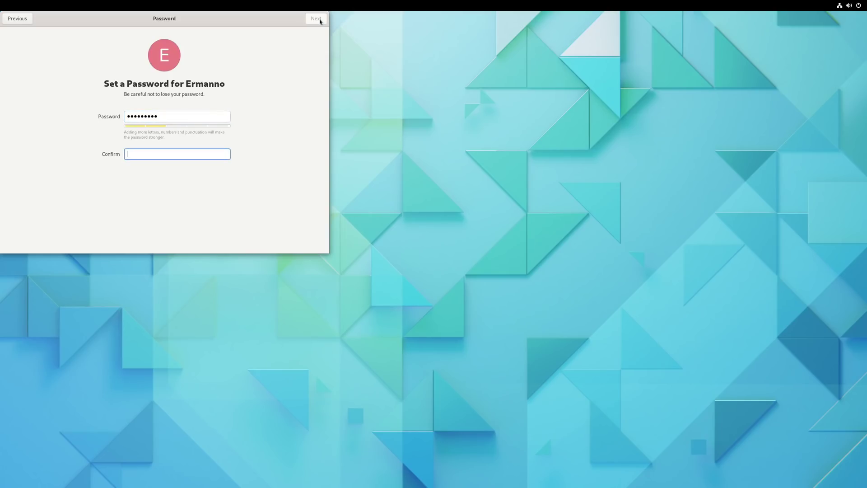
text(*********)
click(319, 19)
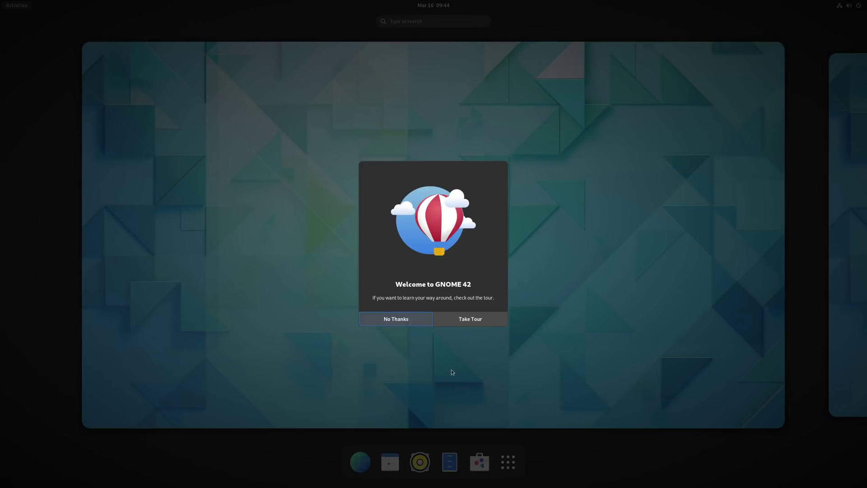
Step: Decline the GNOME 42 welcome tour and search 'set' to launch Settings
click(388, 322)
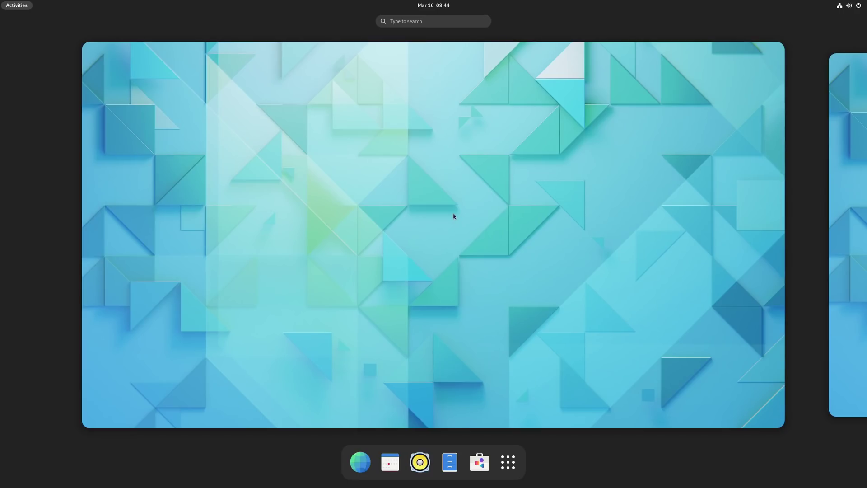
text(set)
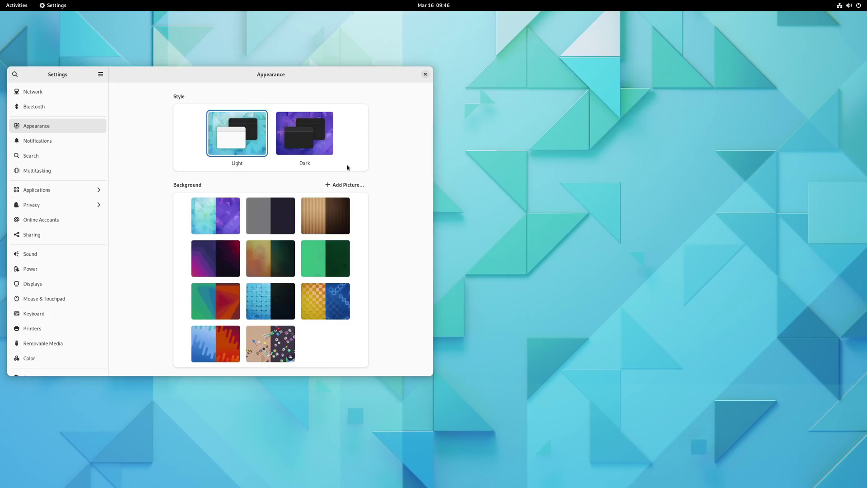
Step: Apply the Dark style, drag the Settings window to the screen centre, and open About
click(313, 138)
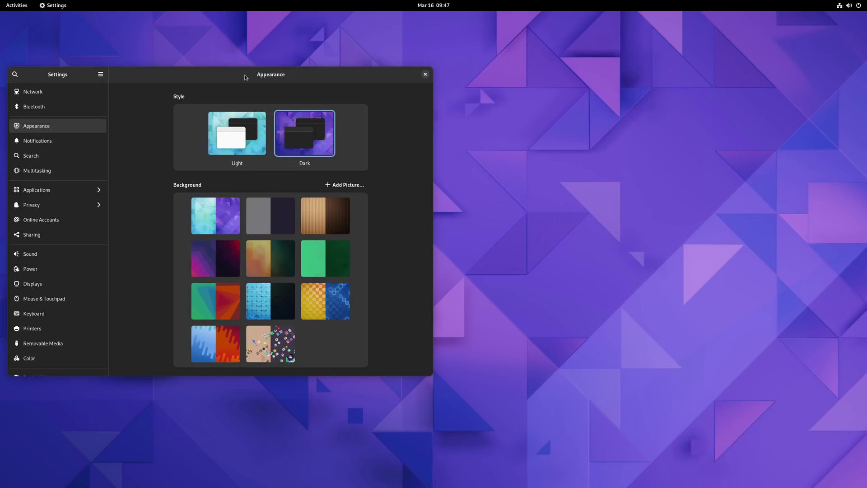
drag(210, 77, 413, 80)
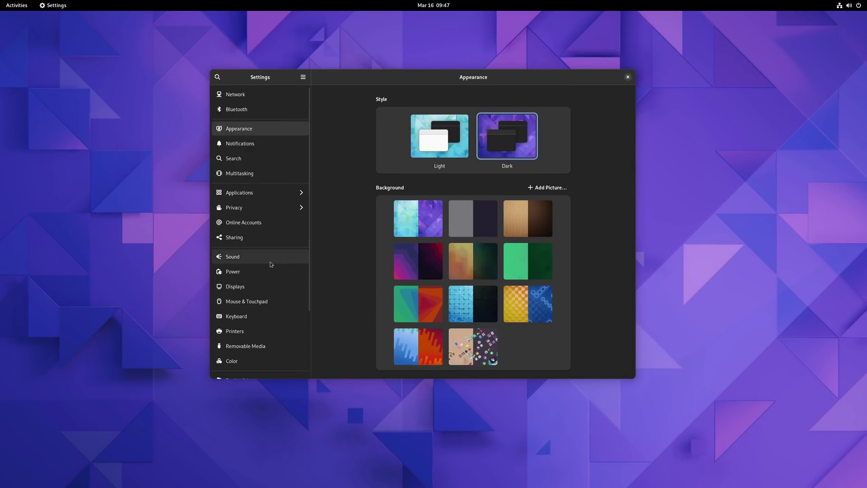
scroll(270, 261, down, 3)
click(240, 373)
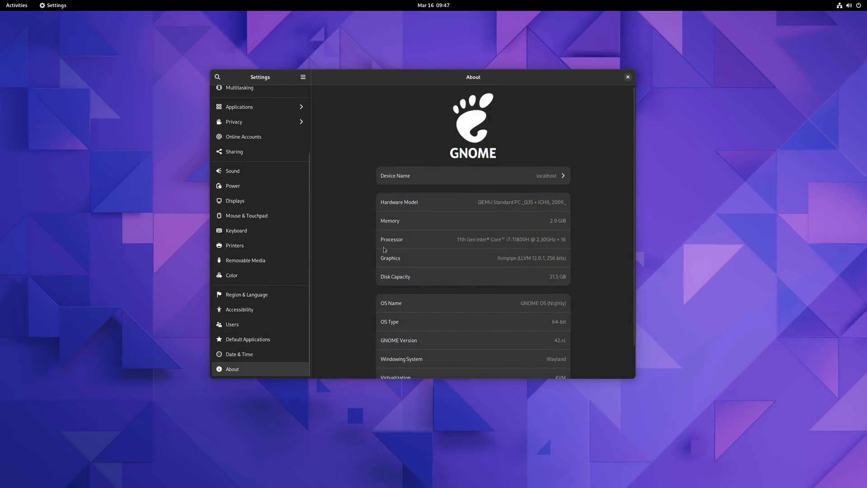
Step: Scroll through the About system details, then visit the Search settings page
scroll(384, 249, down, 2)
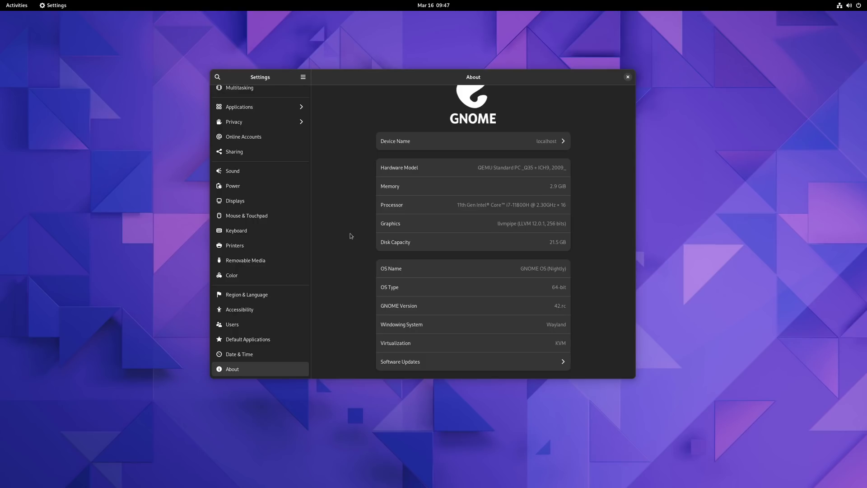
scroll(280, 216, up, 3)
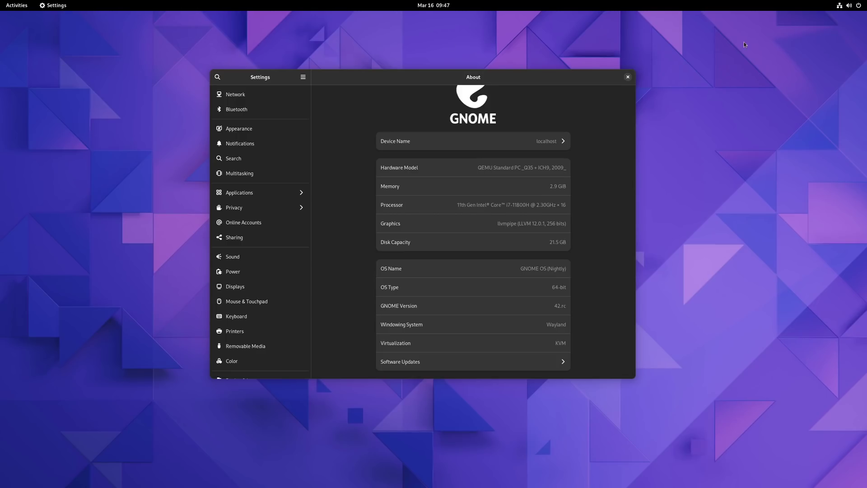
click(267, 164)
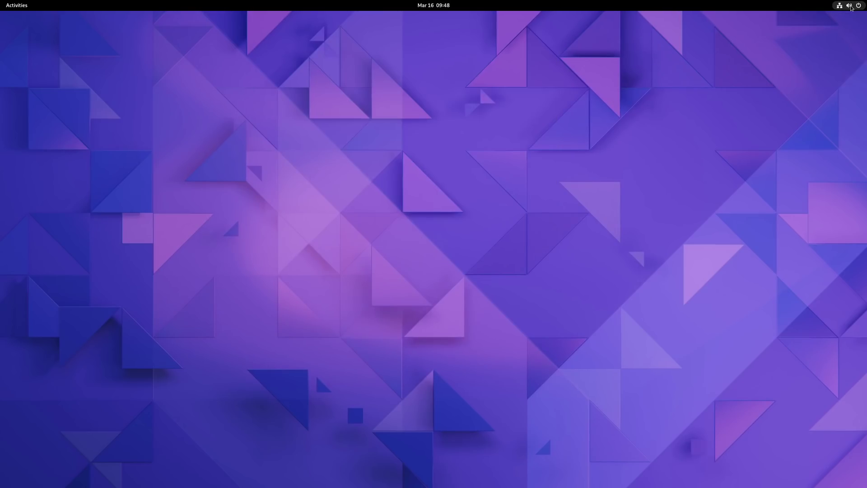
click(851, 7)
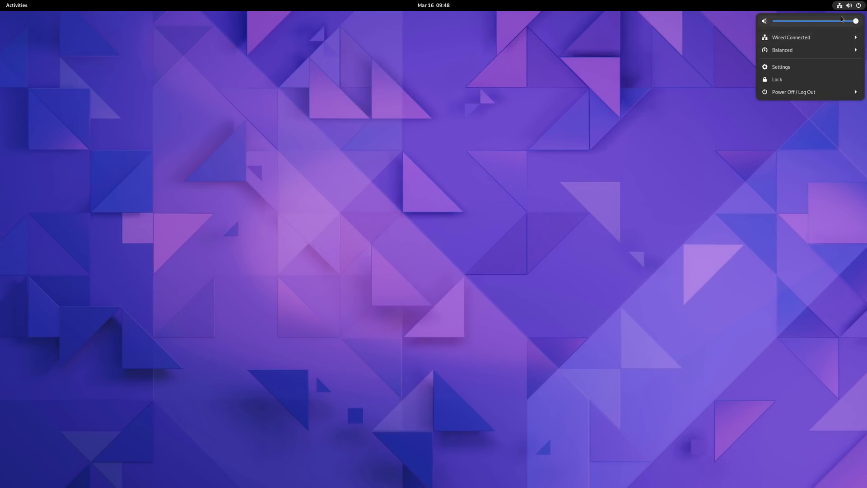
Step: Look at the system menu and calendar panel, then open the Activities overview with Super
click(437, 6)
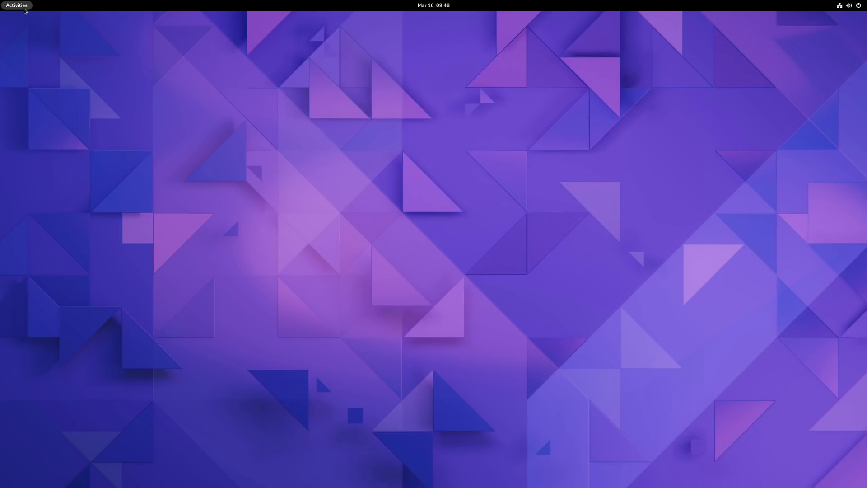
key(super)
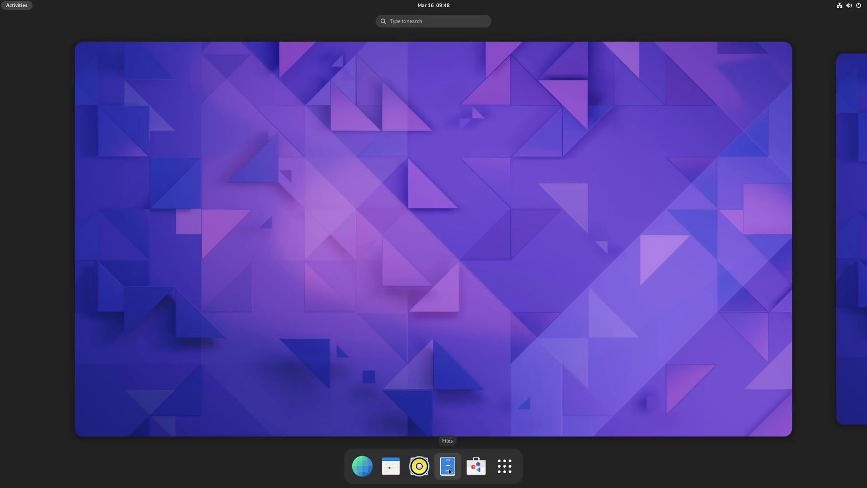
Step: Open Files on the Home folder, centre it, toggle between list and grid views, then close it
click(448, 470)
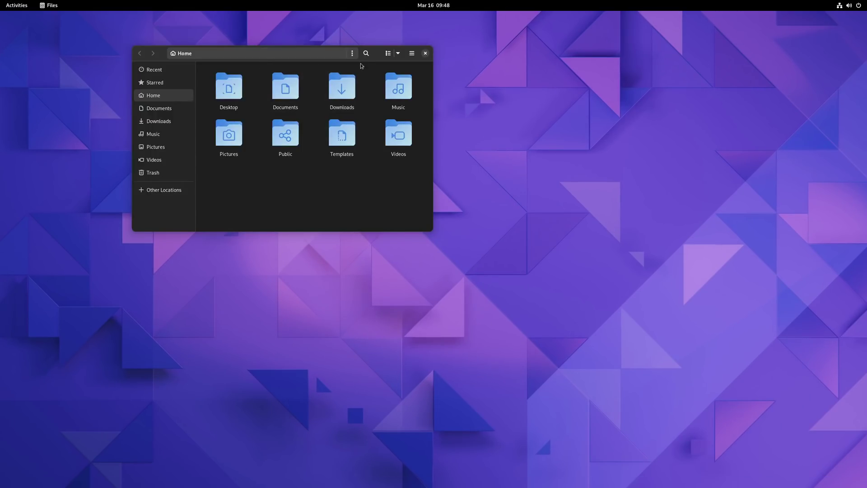
drag(375, 54, 506, 82)
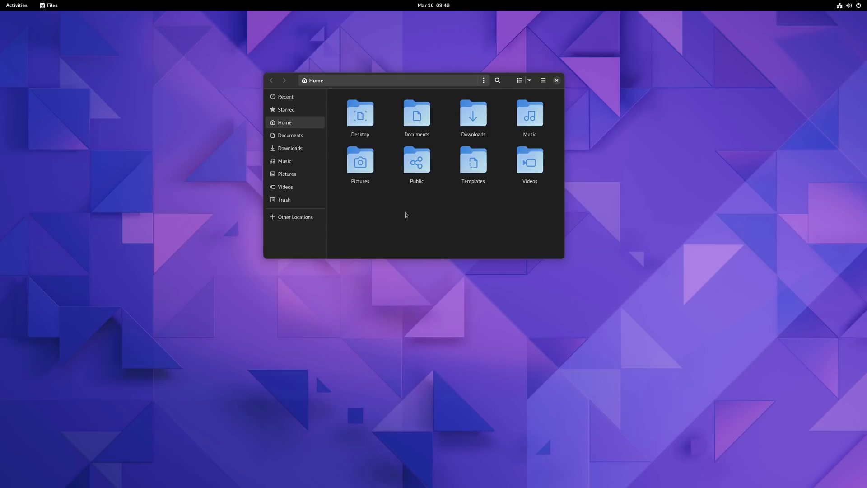
click(519, 80)
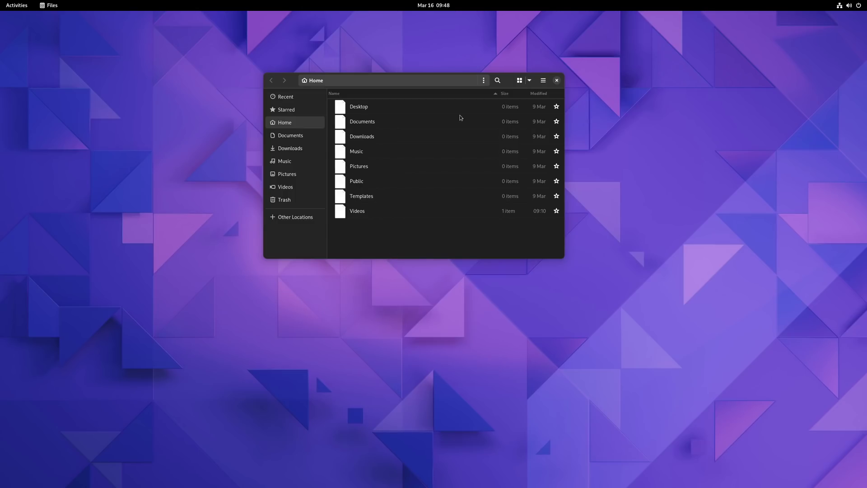
click(519, 80)
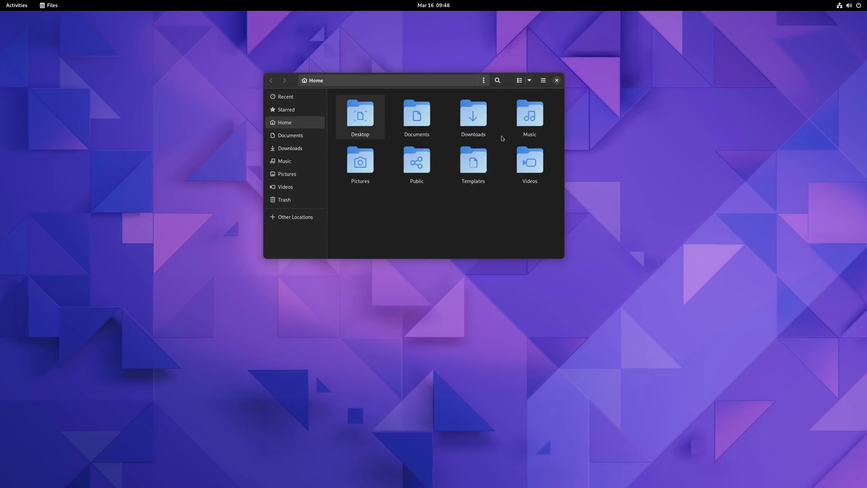
click(520, 85)
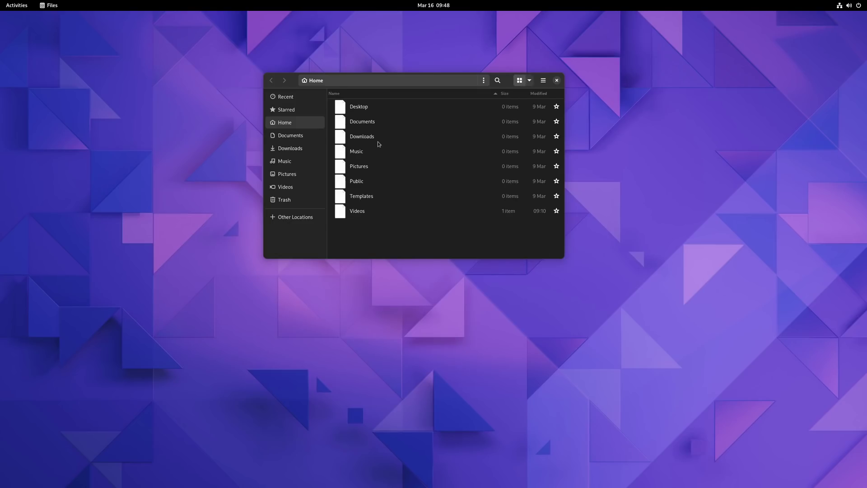
click(558, 80)
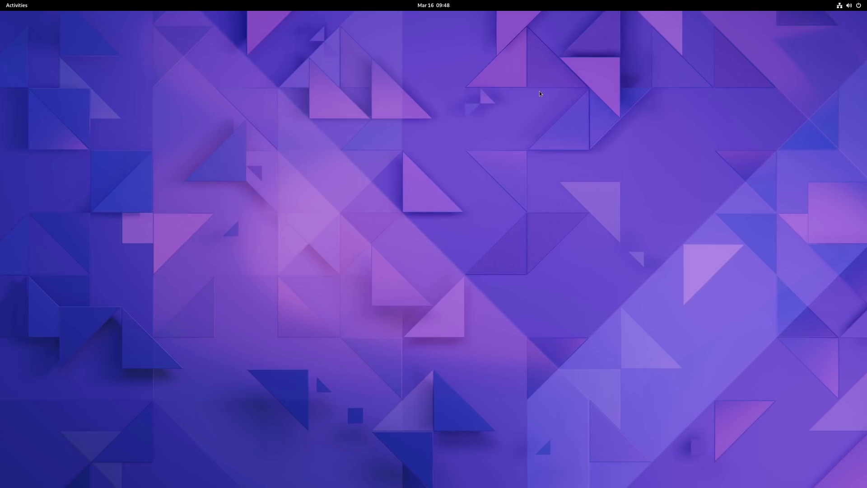
Step: Launch Console from a 'c' search, enlarge its text, and drag the window larger
key(super)
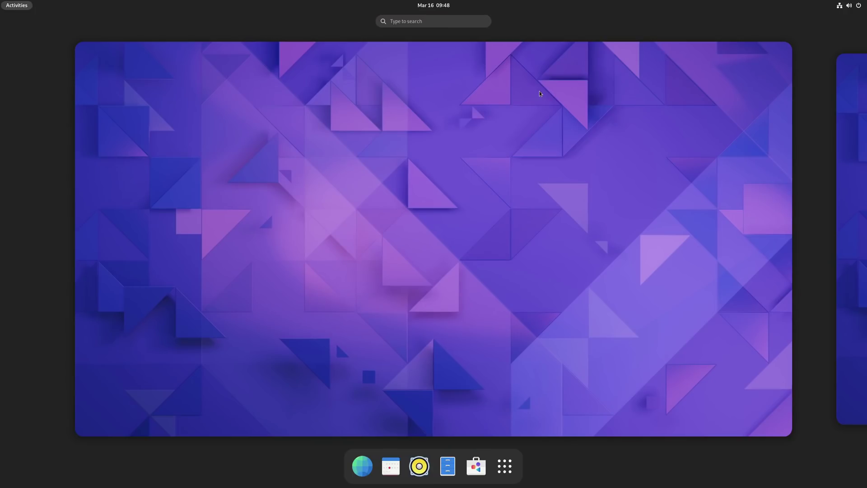
text(c)
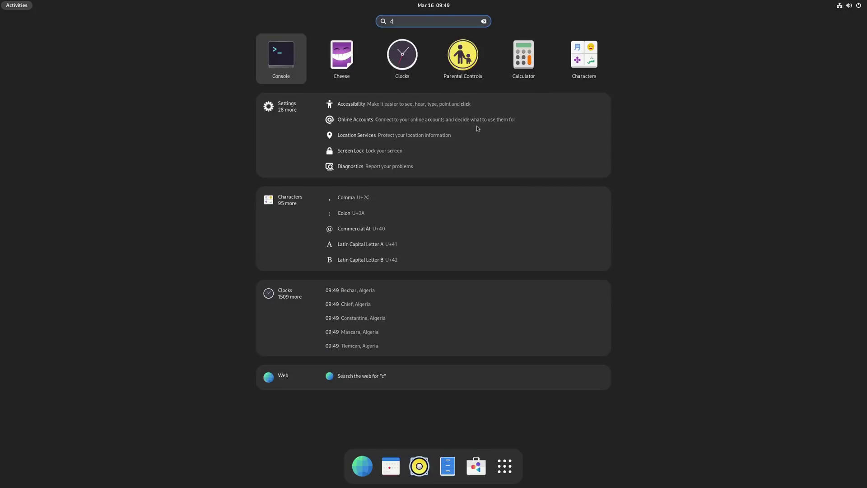
click(281, 53)
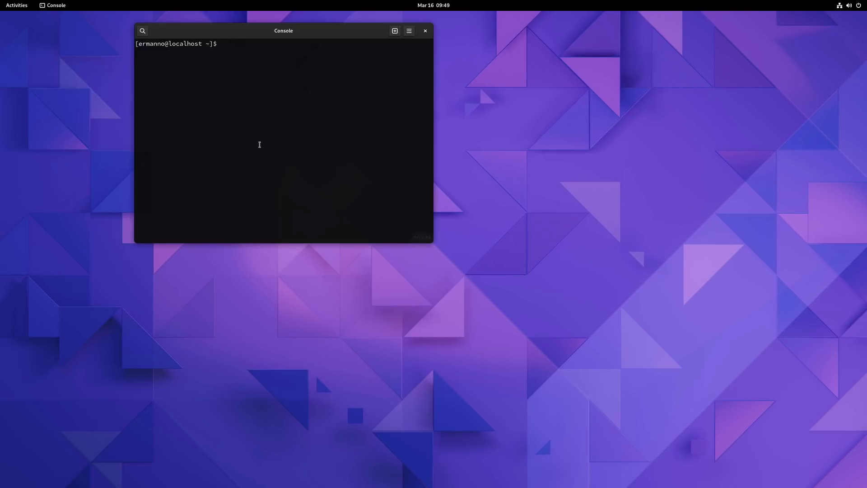
key(ctrl+plus)
key(ctrl+plus)
key(ctrl+plus)
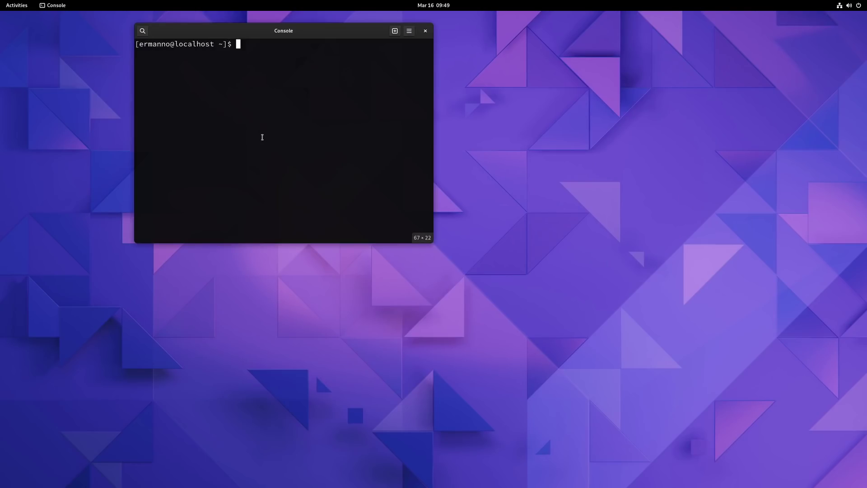
drag(432, 243, 686, 379)
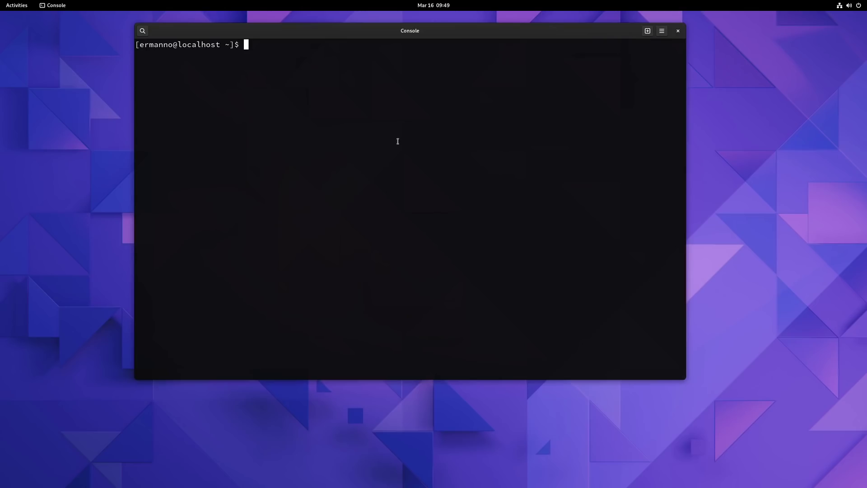
Step: Switch Console to the light style and back to dark from its main menu
click(661, 32)
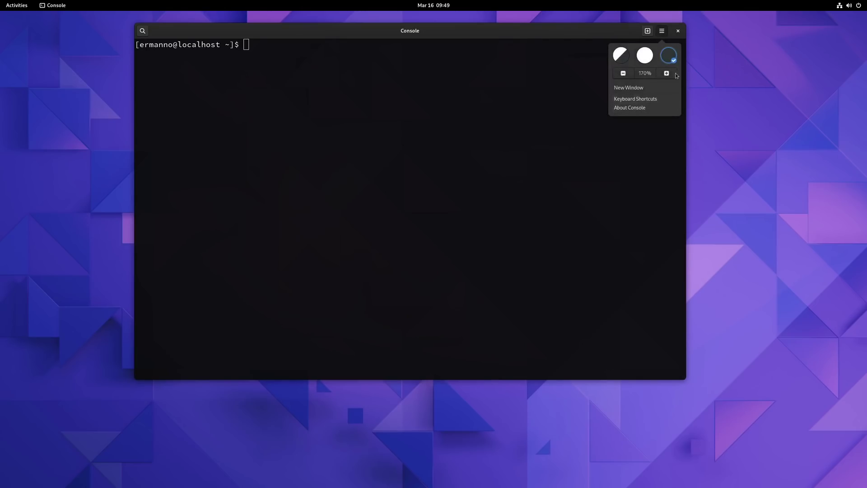
click(647, 58)
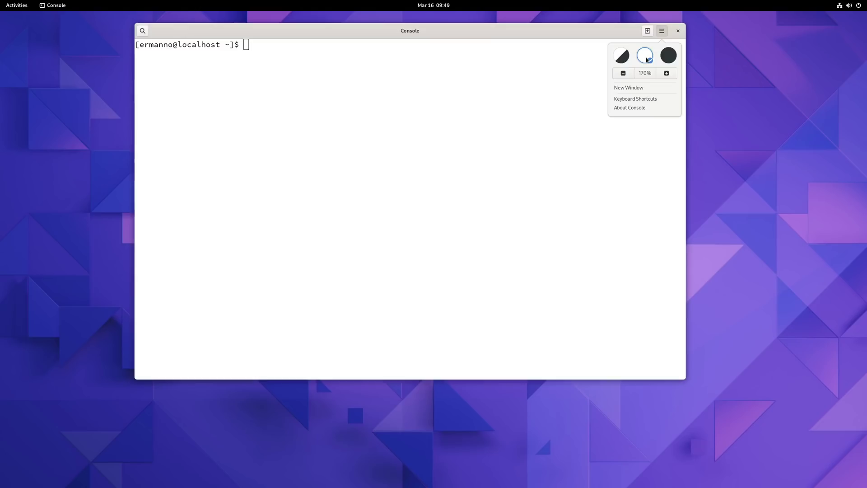
click(670, 56)
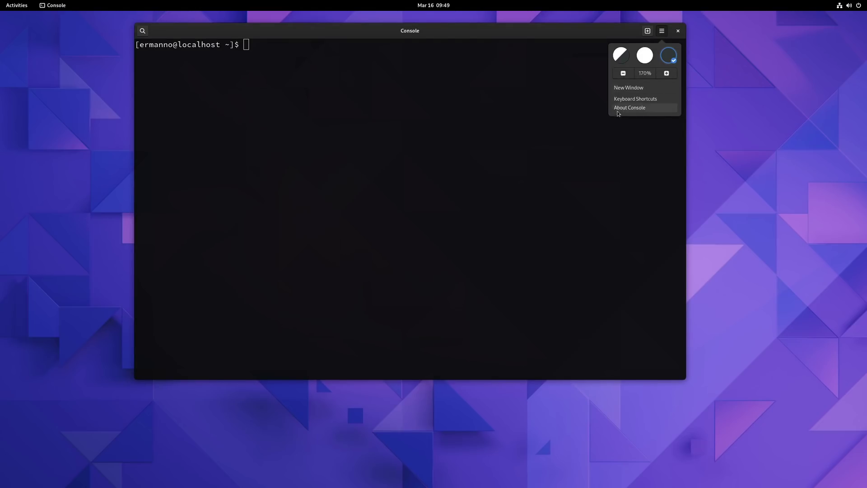
click(453, 211)
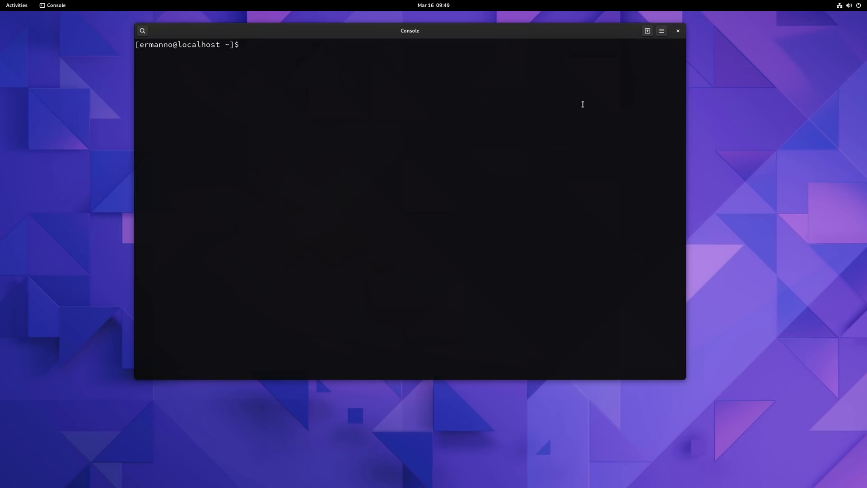
Step: Close Console, launch Text Editor via a 'tex' search, and move it to the centre
click(678, 31)
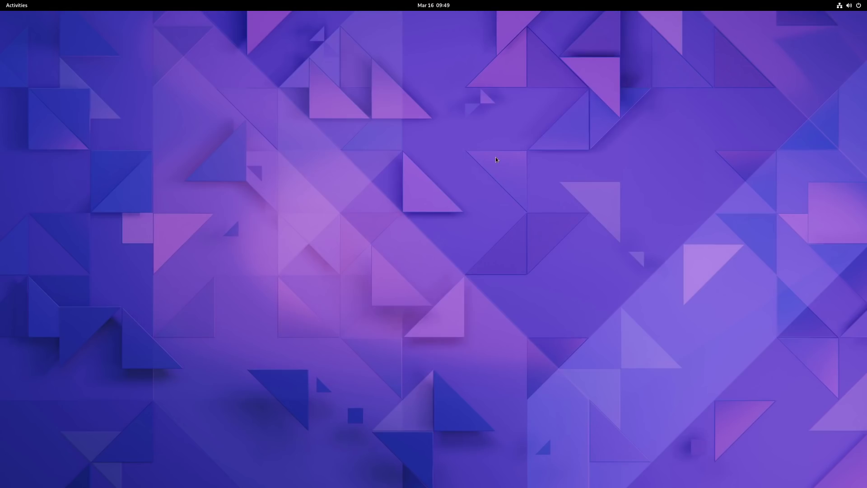
key(super)
text(tex)
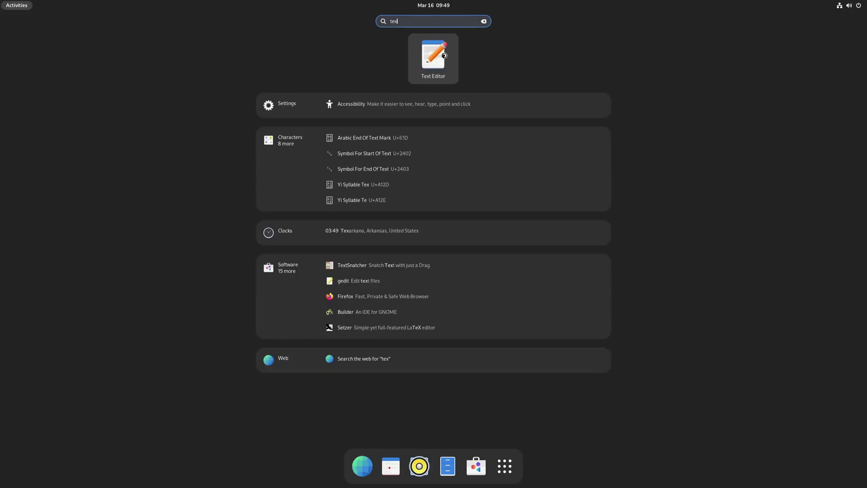
key(Return)
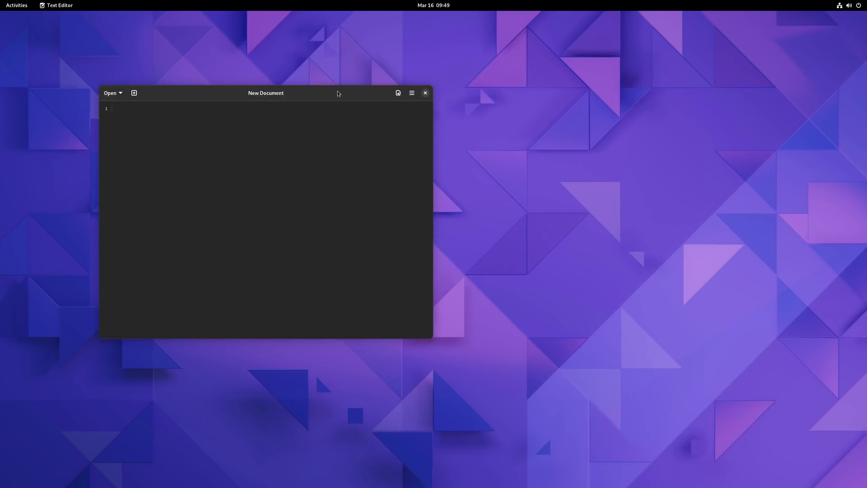
drag(339, 93, 495, 81)
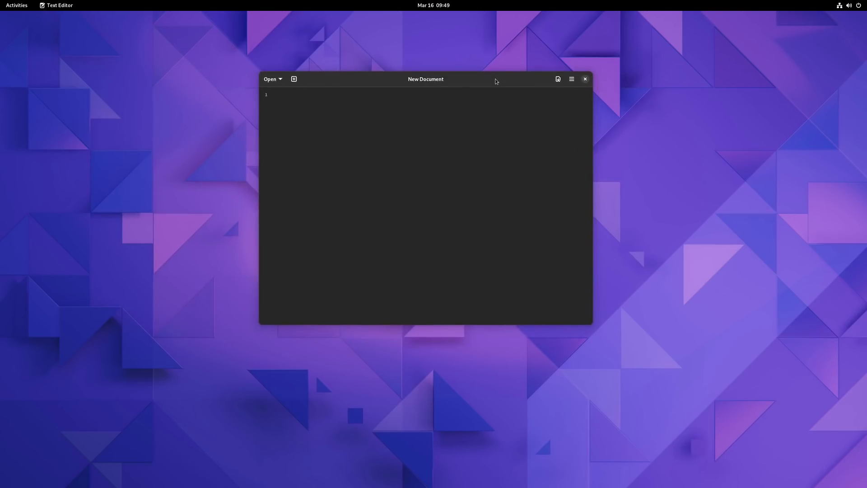
Step: View the About Text Editor details showing version 42.rc1, then close them
click(571, 80)
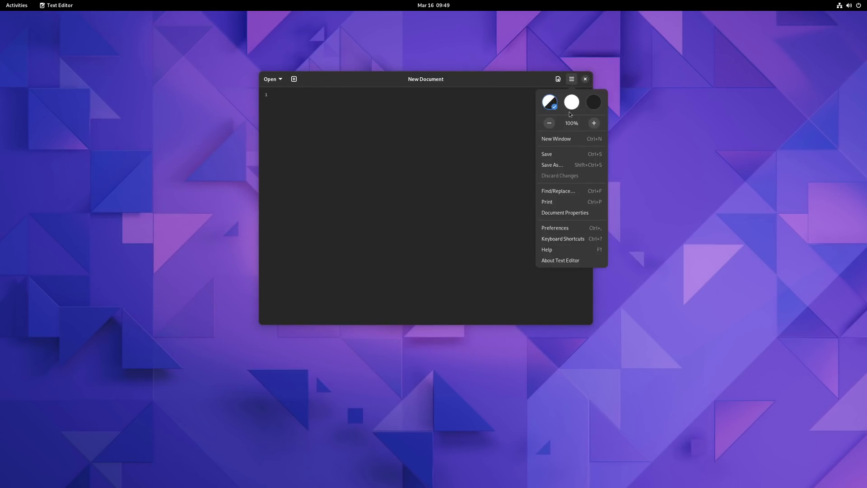
click(566, 261)
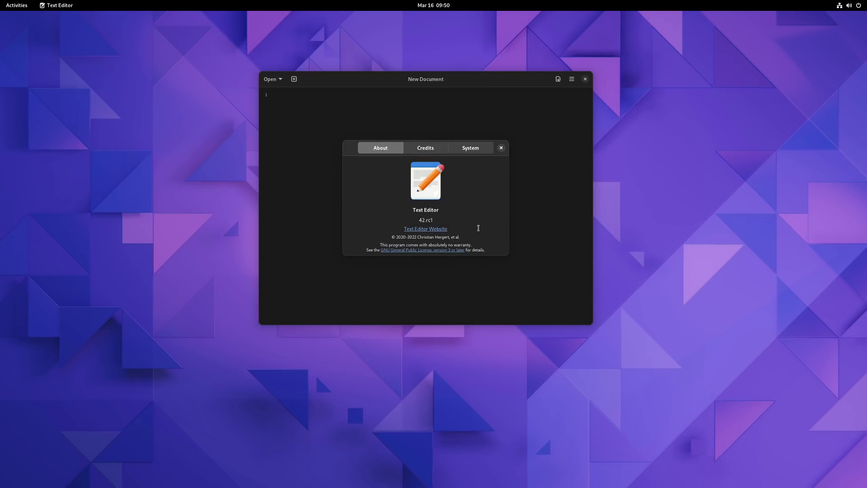
click(501, 147)
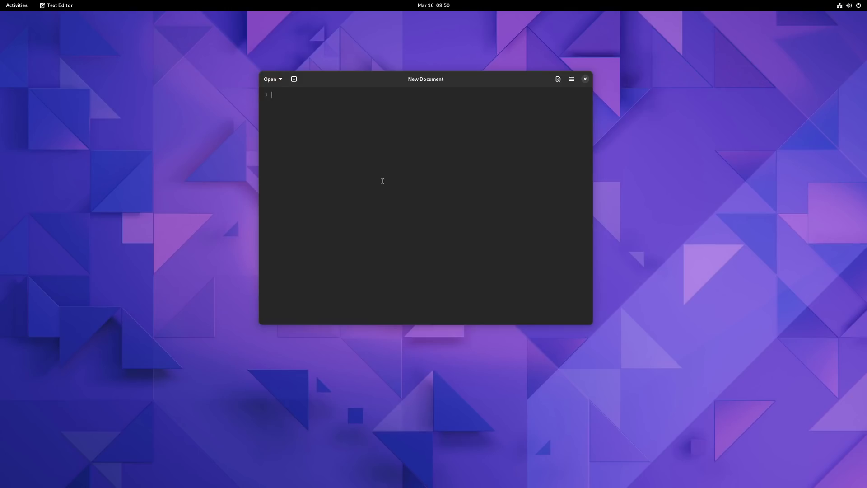
Step: Type 'This is the new text editor' and look over the view and indentation options
text(This is the new text e)
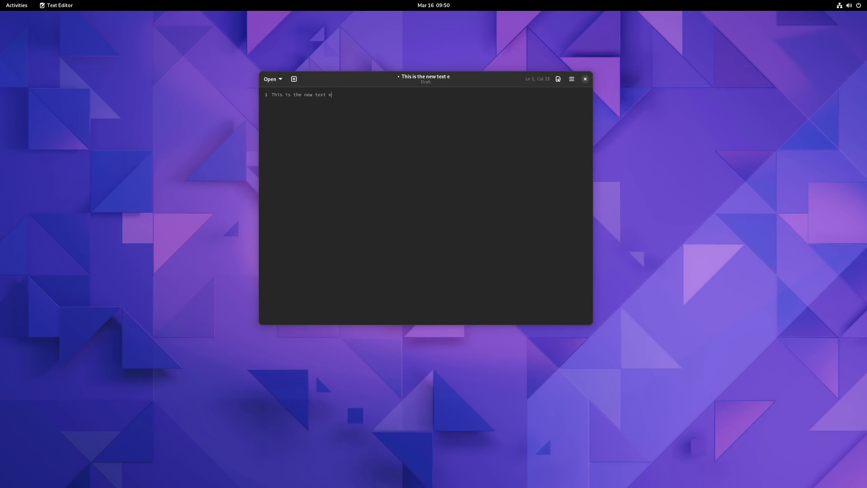
text(ditor)
key(Return)
click(559, 79)
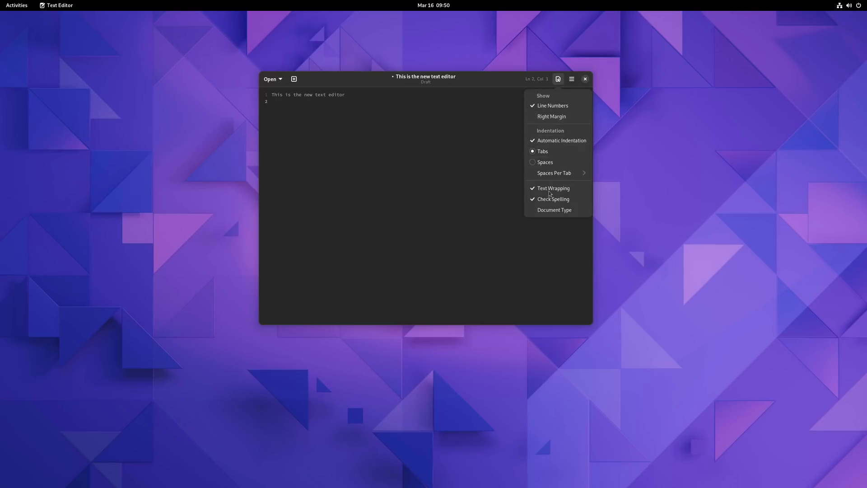
click(438, 194)
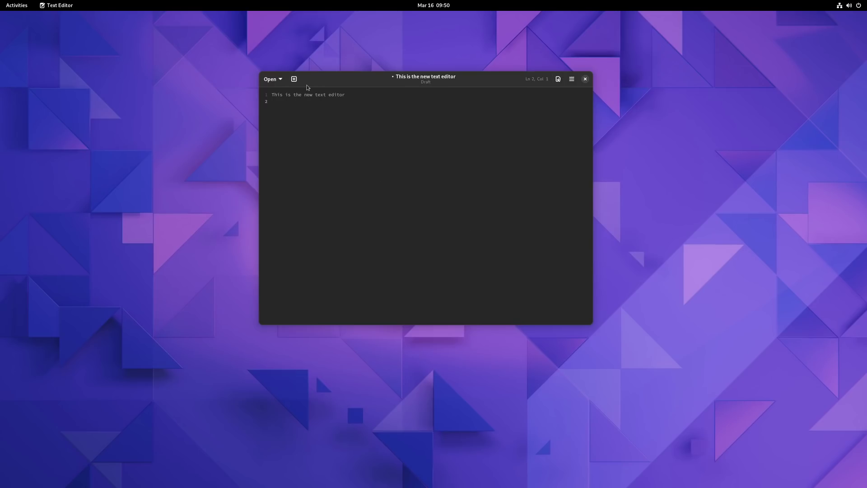
Step: Open and close a second document tab, peek at recent documents, then close the window
click(294, 79)
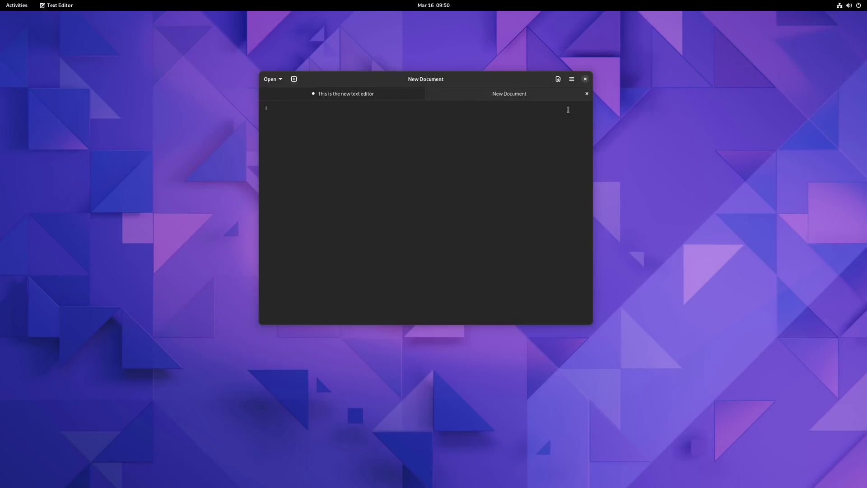
click(587, 93)
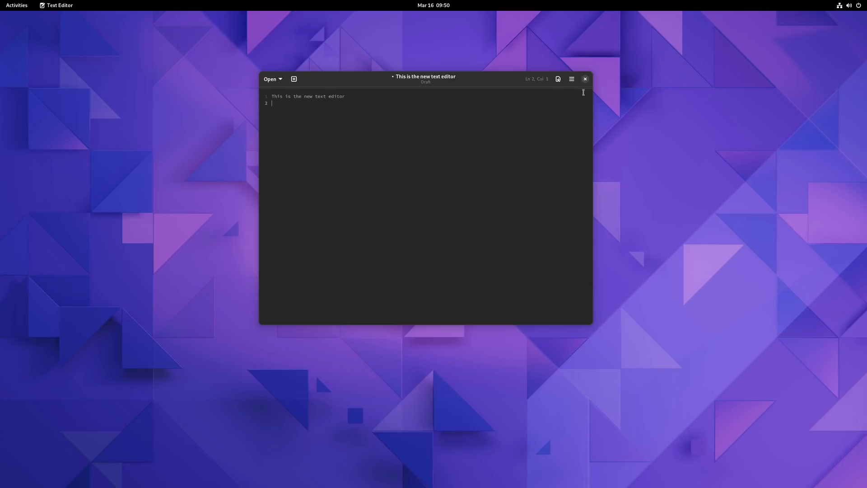
click(273, 79)
click(458, 173)
click(588, 80)
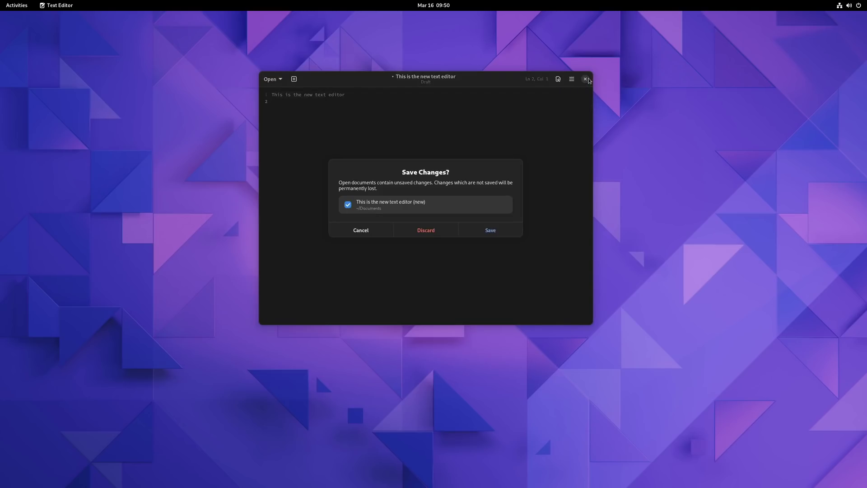
Step: Discard the draft's changes, then launch and dismiss the screenshot tool from an 'sc' search
click(429, 232)
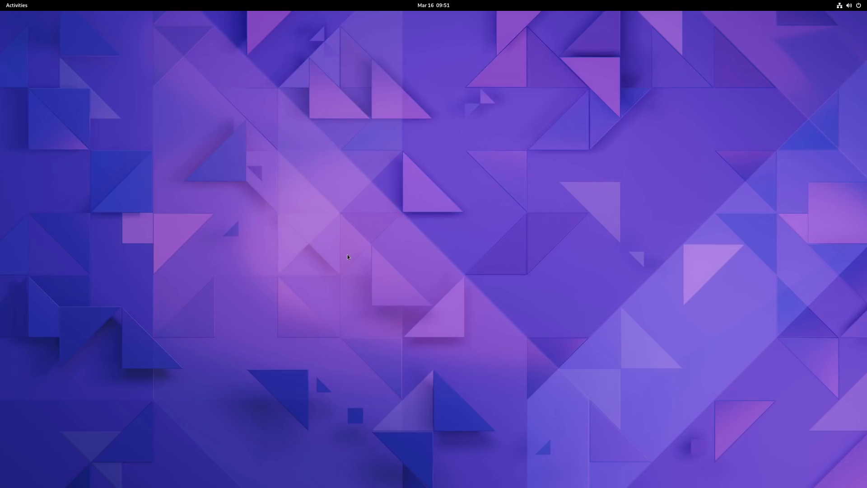
key(super)
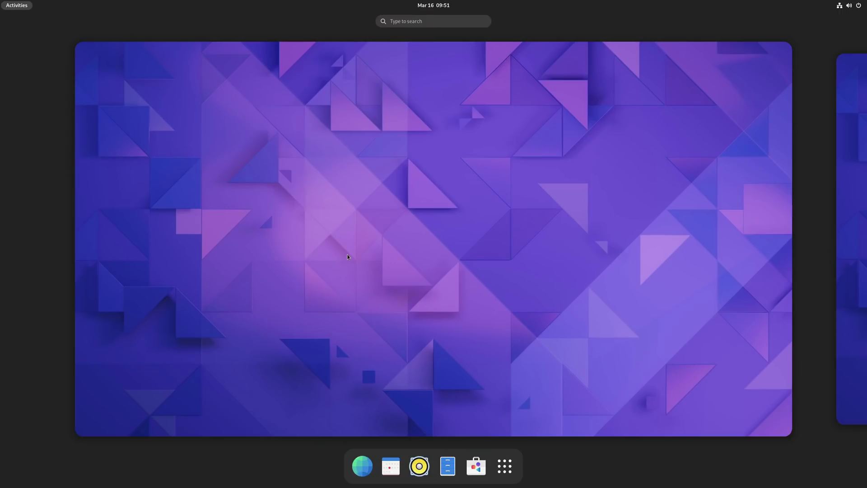
text(sc)
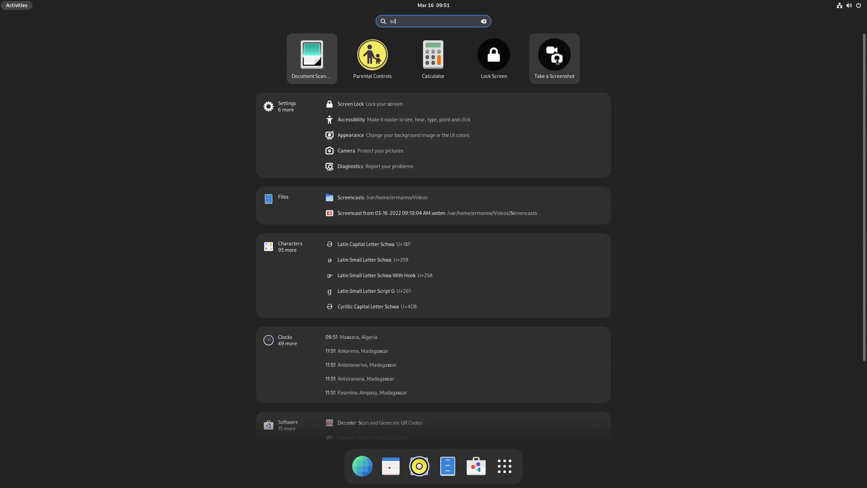
click(557, 59)
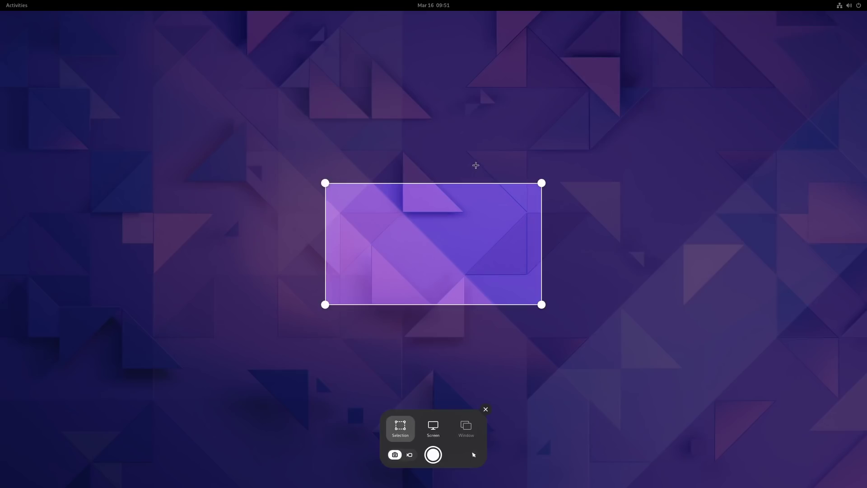
key(Escape)
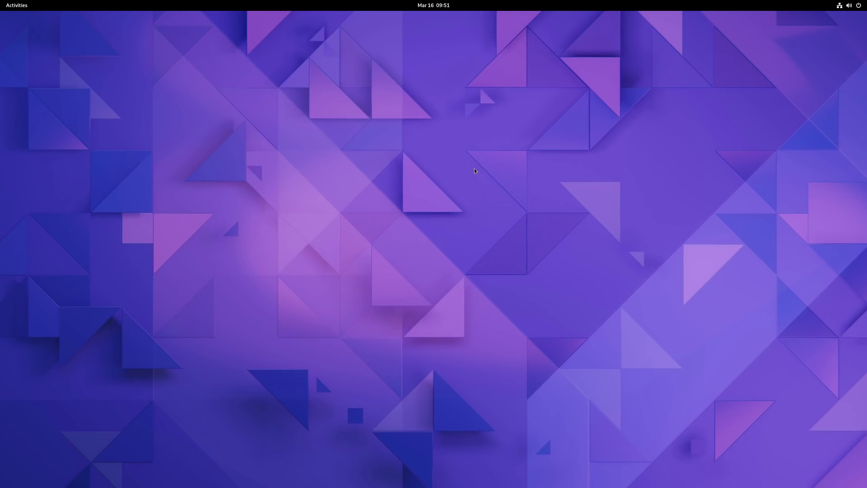
Step: Toggle the Activities overview and search for 'scre'
key(super)
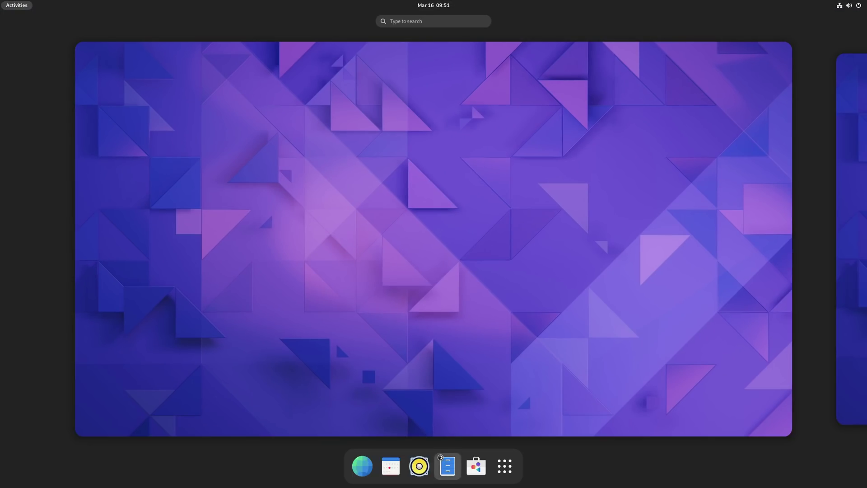
key(super)
key(super)
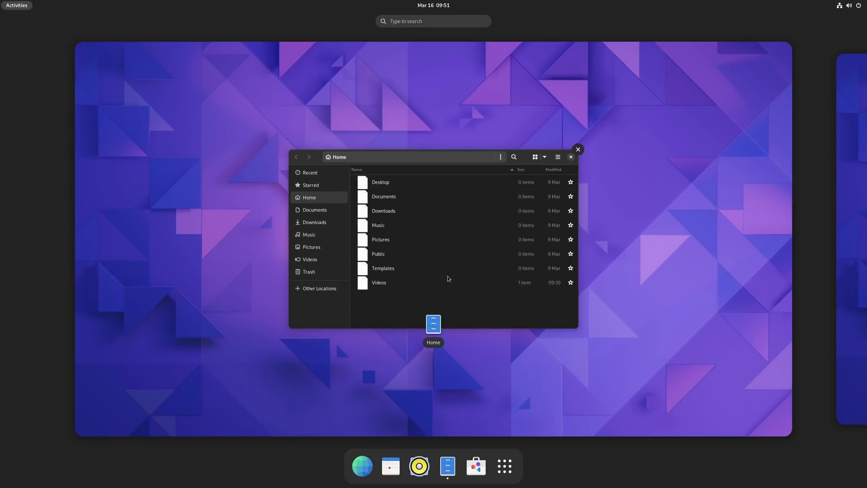
text(s)
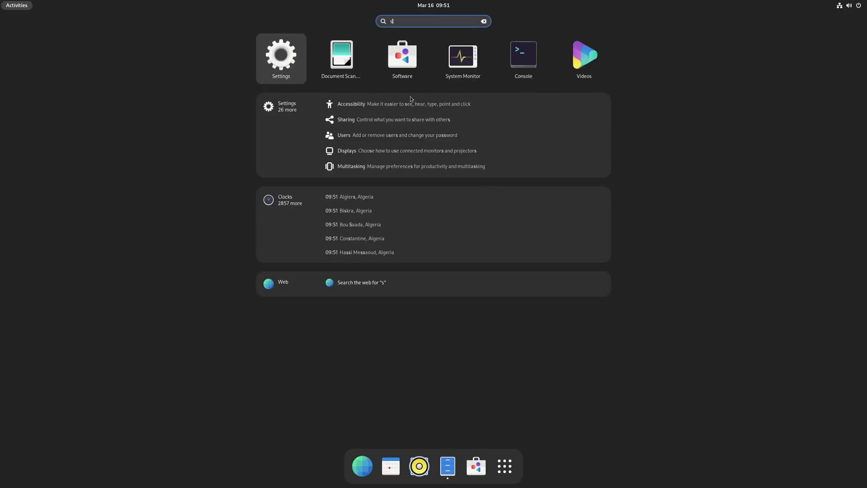
text(cre)
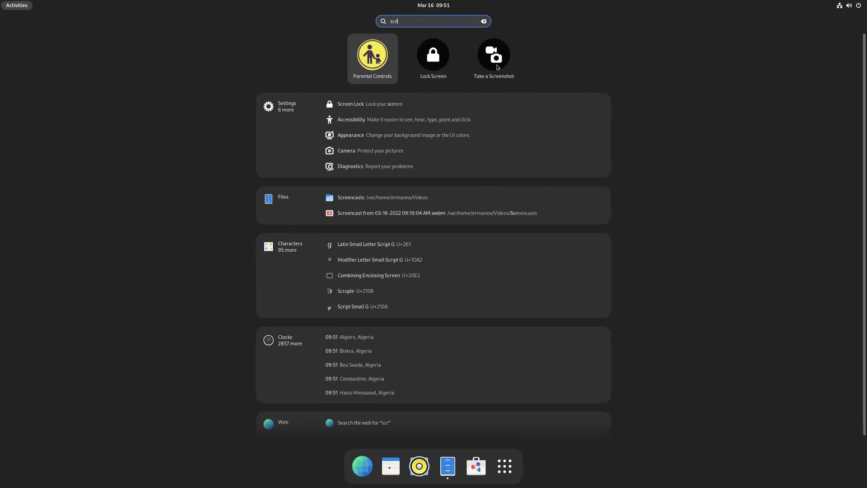
Step: Launch the screenshot tool and enlarge the capture area over the Files window
click(494, 56)
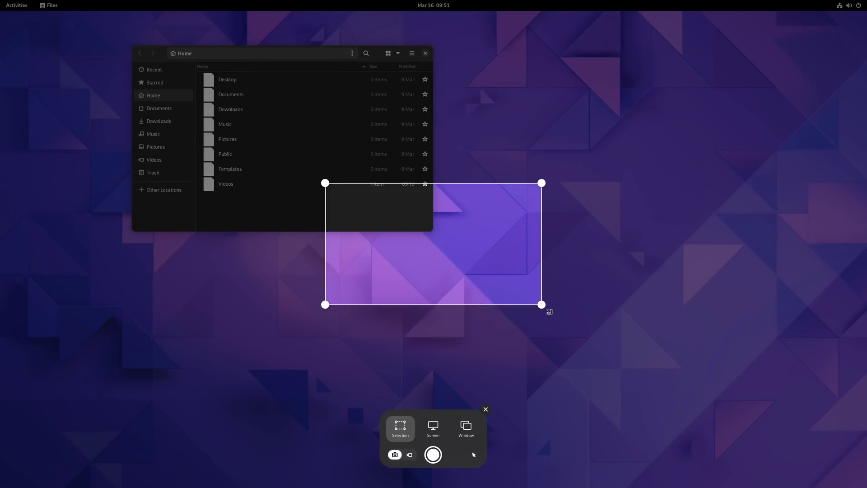
drag(546, 309, 694, 377)
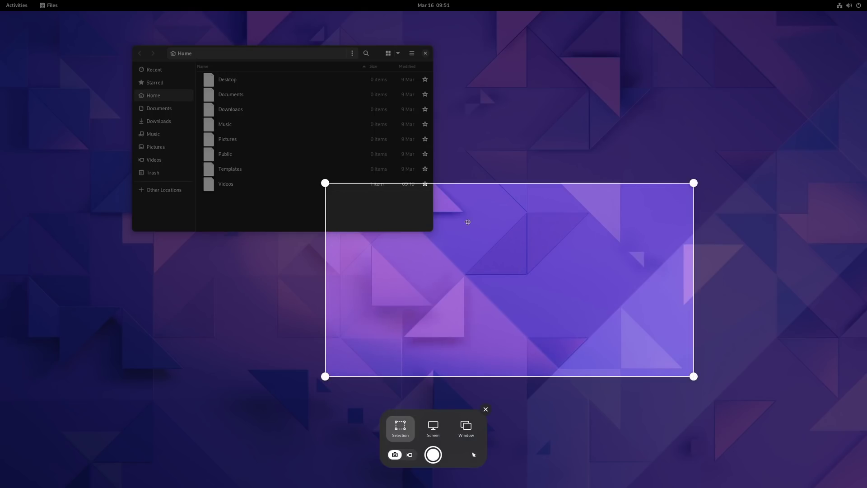
drag(523, 273, 585, 116)
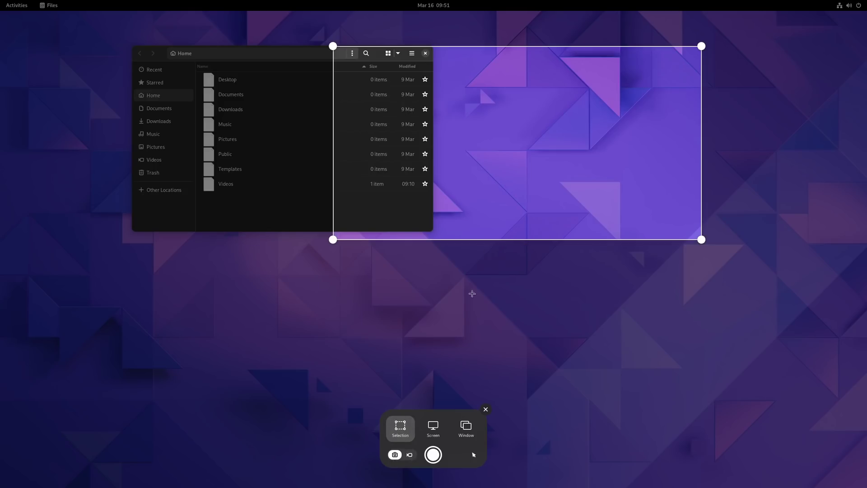
Step: Try Screen, Show Pointer and Window modes, then switch to screencast recording
click(431, 429)
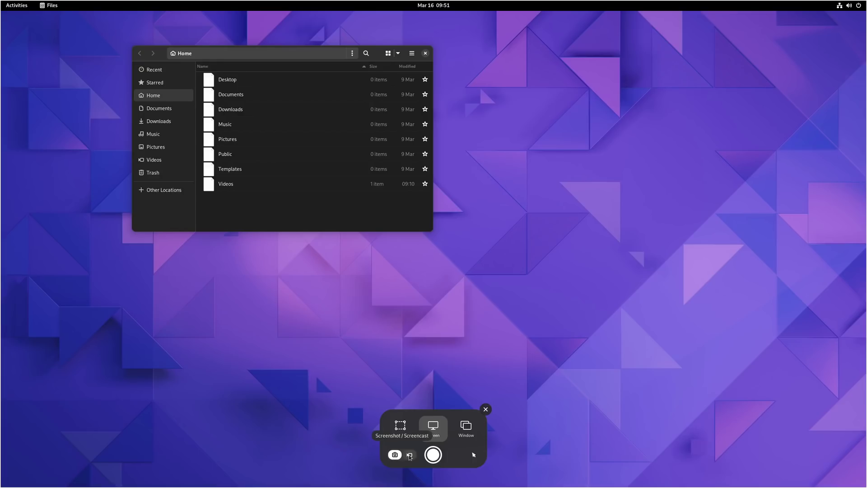
click(474, 455)
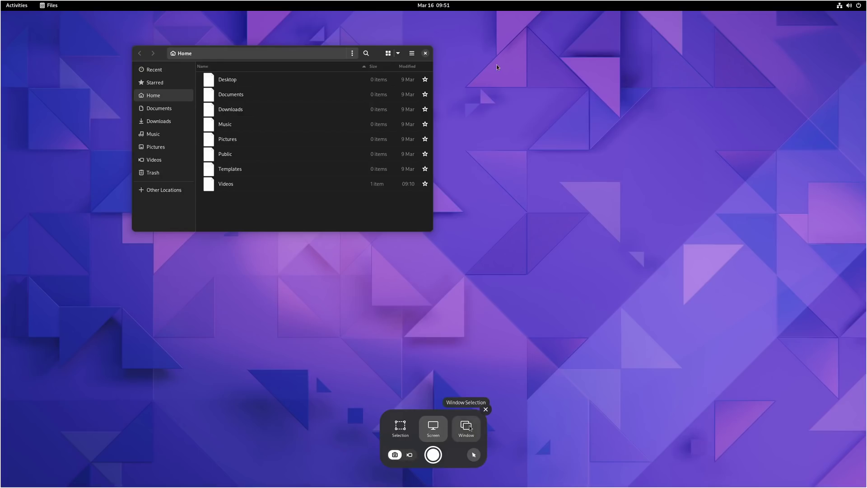
click(466, 428)
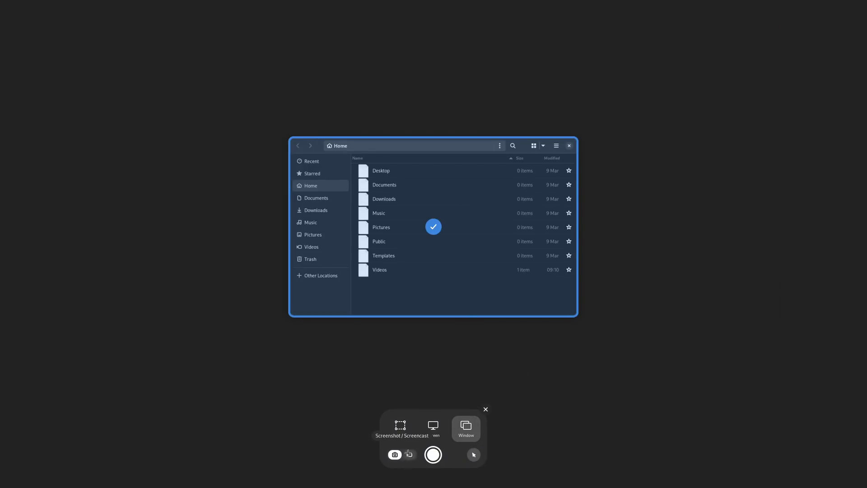
click(409, 454)
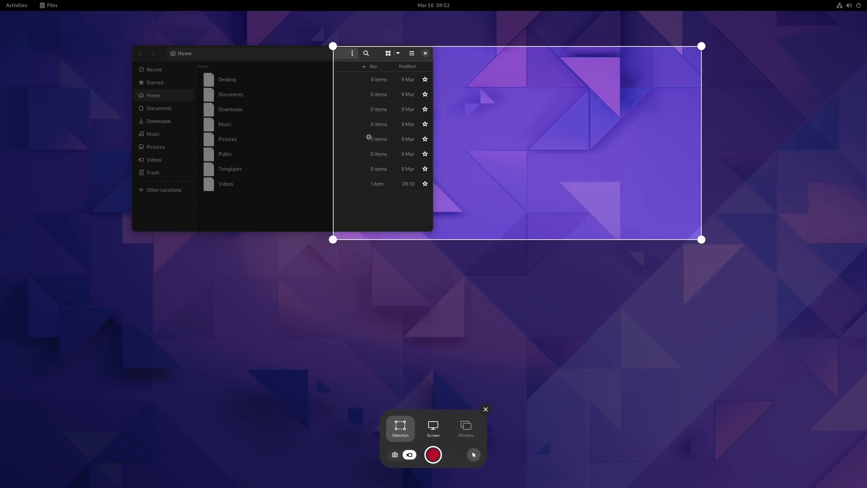
Step: Record a full-screen screencast, stop it from the top bar, and open the .webm in Videos
click(433, 427)
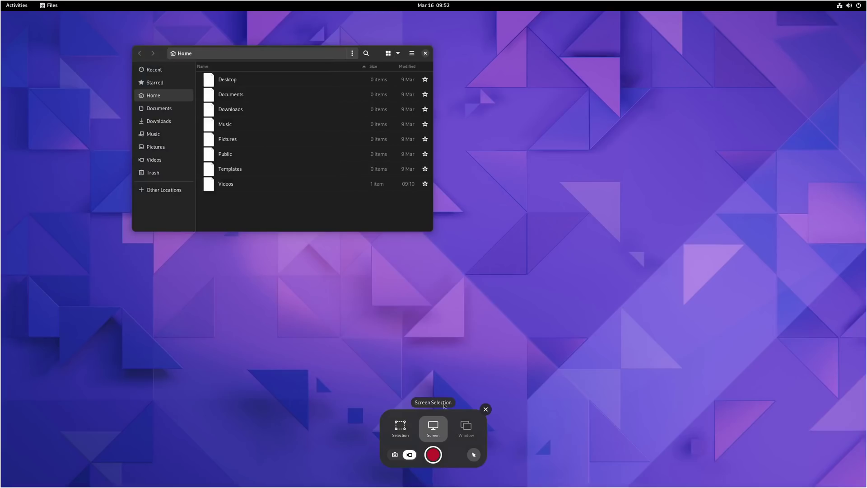
click(433, 454)
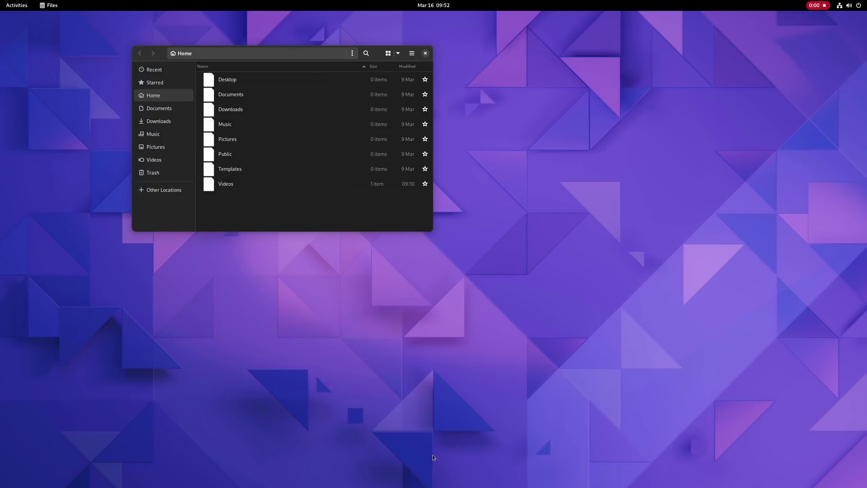
right_click(502, 135)
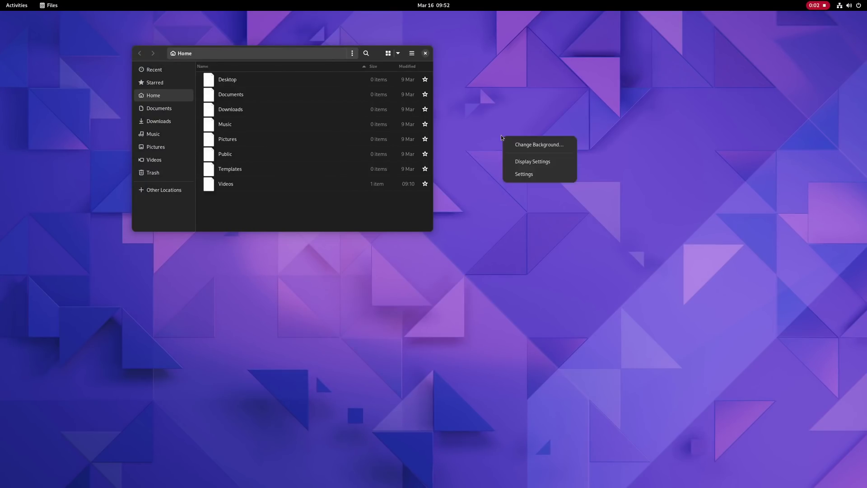
click(481, 136)
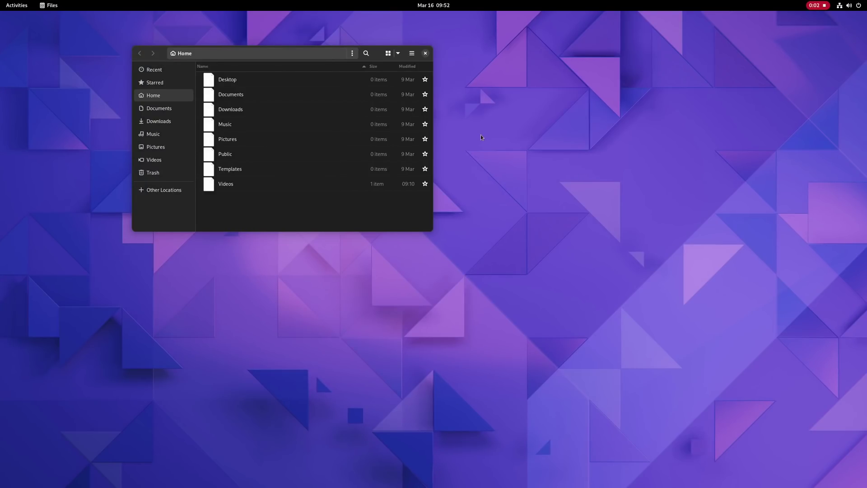
click(822, 6)
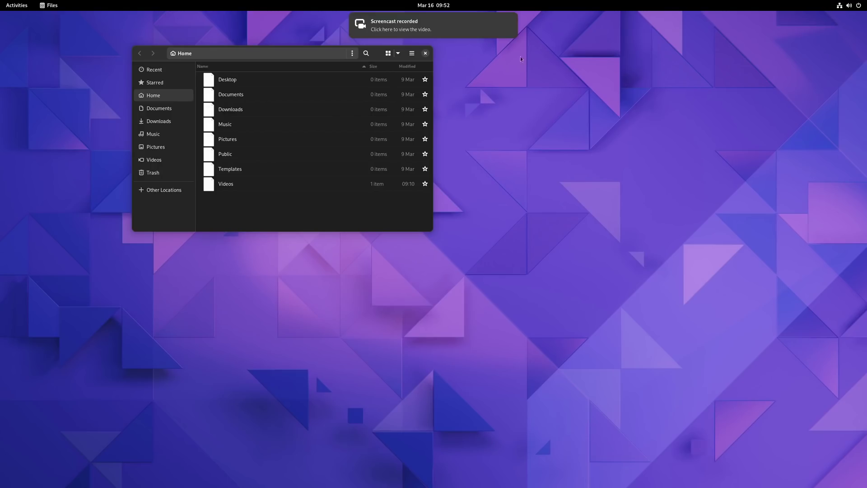
click(414, 26)
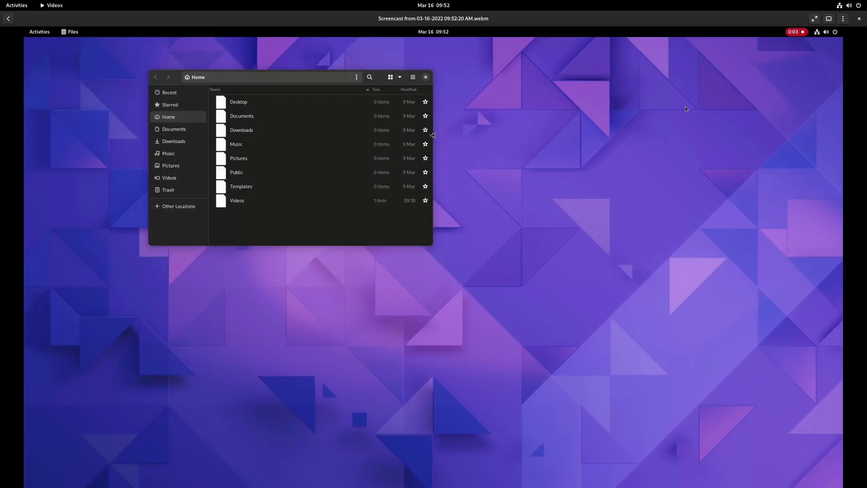
Step: Close Videos and launch Console from a 'c' search
click(860, 19)
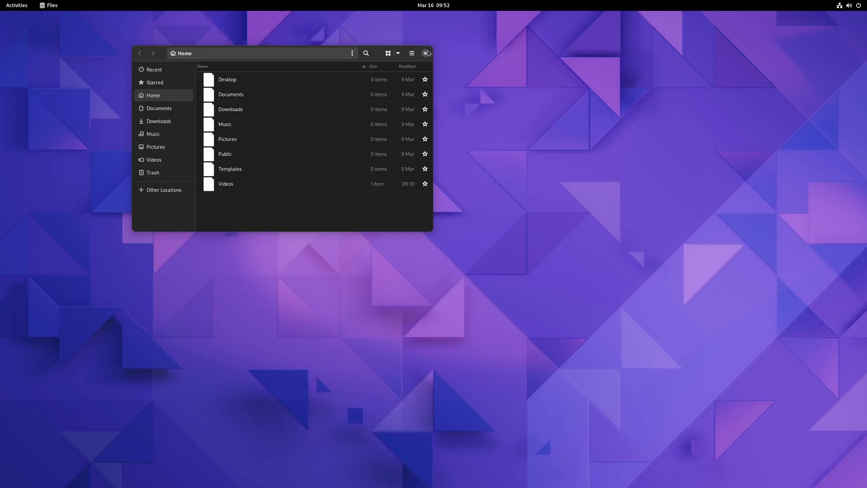
key(super)
text(c)
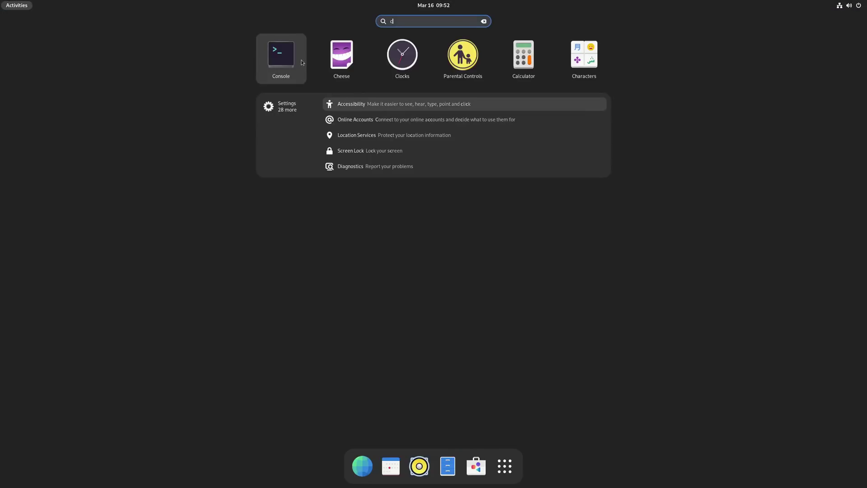
key(Return)
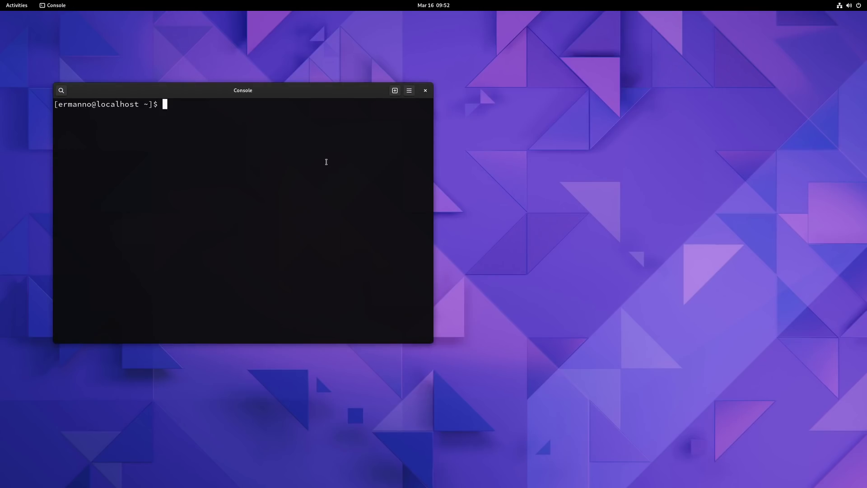
Step: Enter 'uanem -r' to check the kernel version, reported as 5.14.18, then open the overview
text(uanem -r)
key(Return)
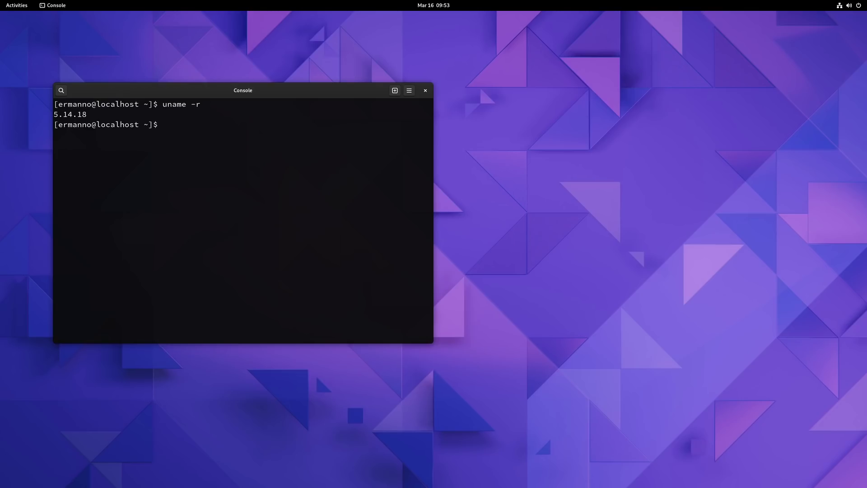
key(super)
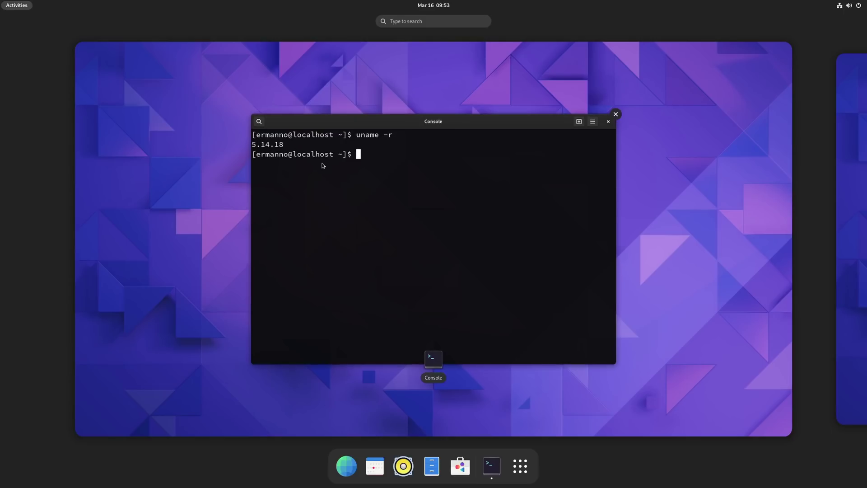
Step: Launch Software and open its Updates page, which reports the system Up to Date
click(460, 465)
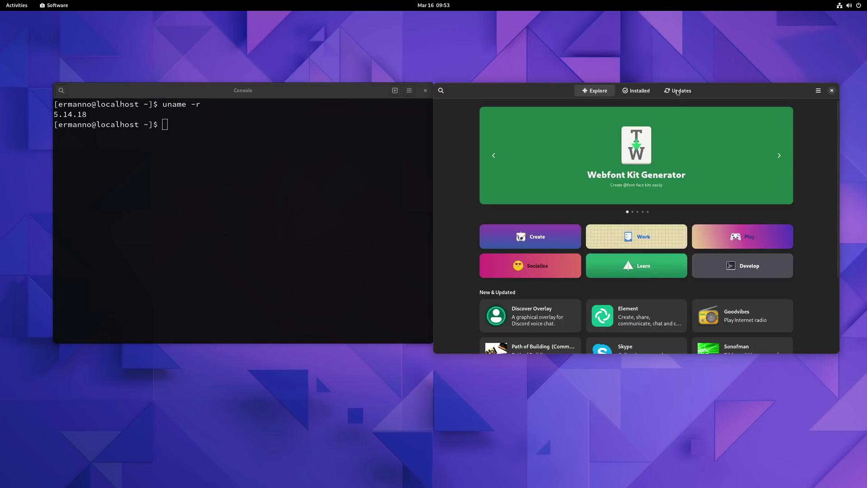
click(677, 92)
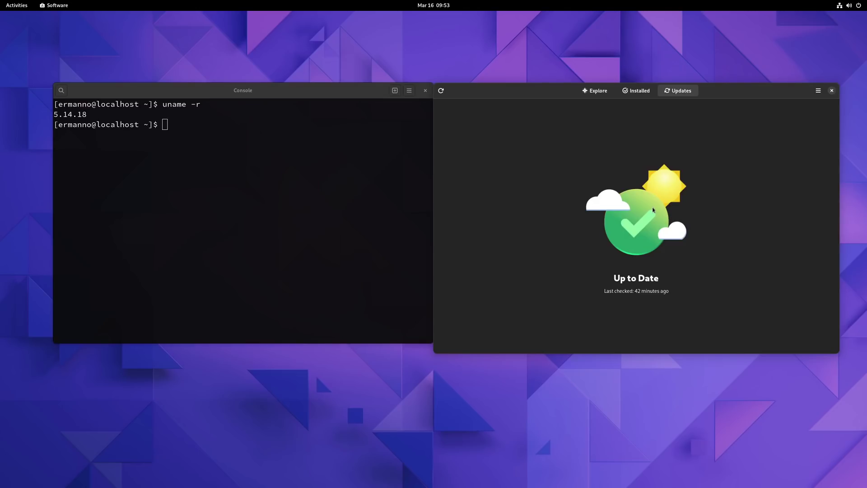